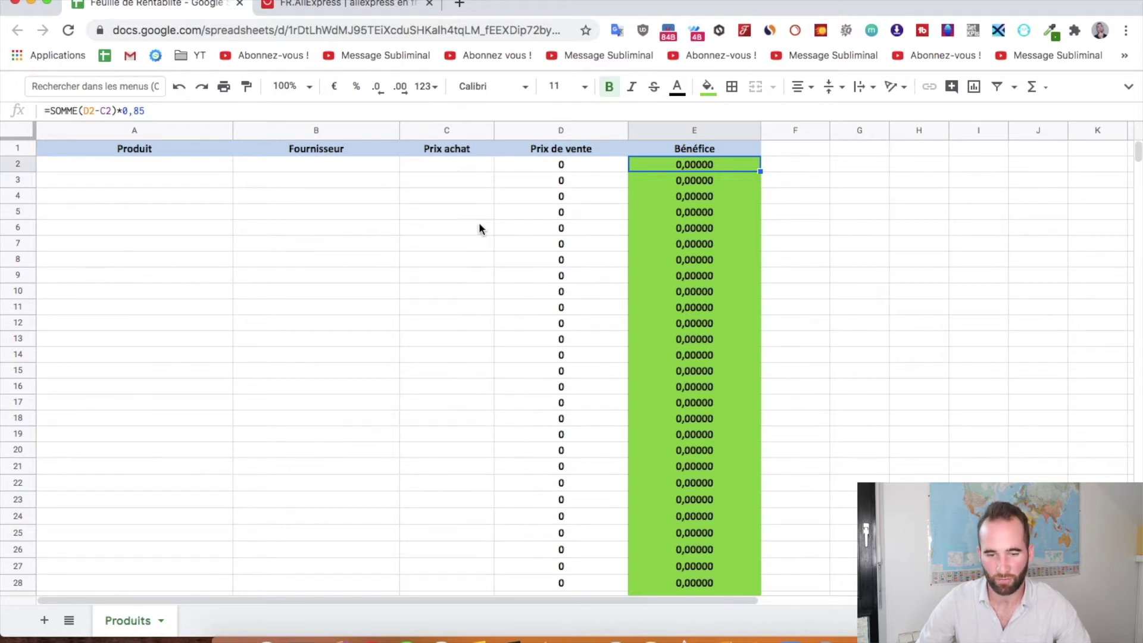
- Switch to AliExpress and open the Montre homme category within Bijoux et montres
{"action": "left_click", "coordinate": [349, 7]}
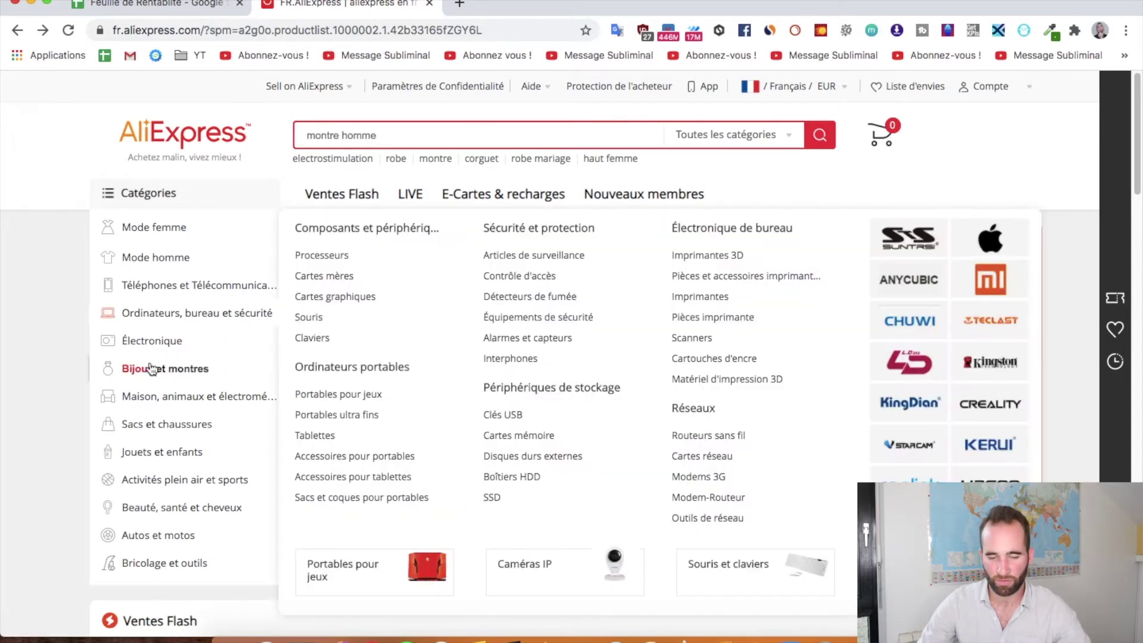
{"action": "mouse_move", "coordinate": [161, 369]}
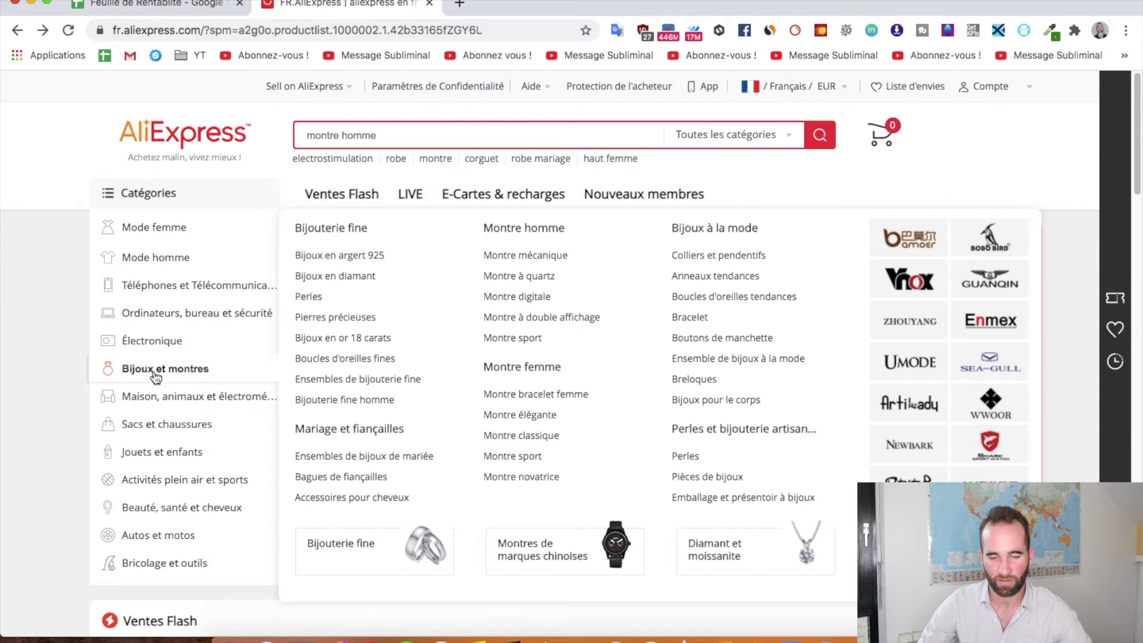
{"action": "left_click", "coordinate": [531, 232]}
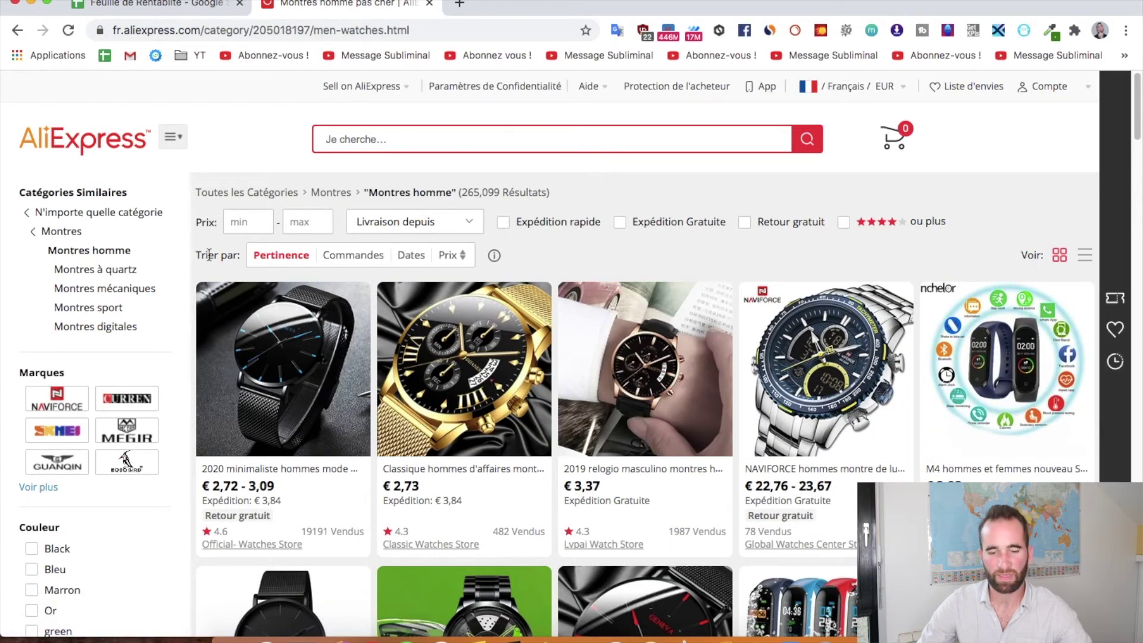
- Open the "2020 minimaliste hommes mode" watch listing from the Official- Watches Store
{"action": "left_click_drag", "start_coordinate": [199, 255], "coordinate": [241, 252]}
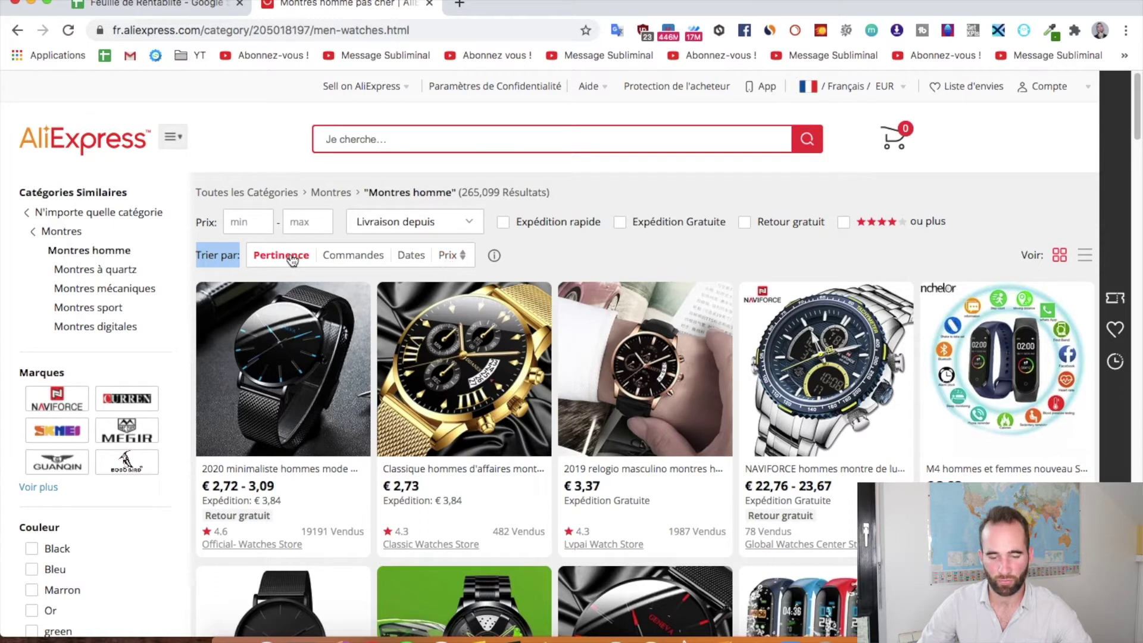
{"action": "scroll", "coordinate": [280, 387], "scroll_direction": "down", "scroll_amount": 1}
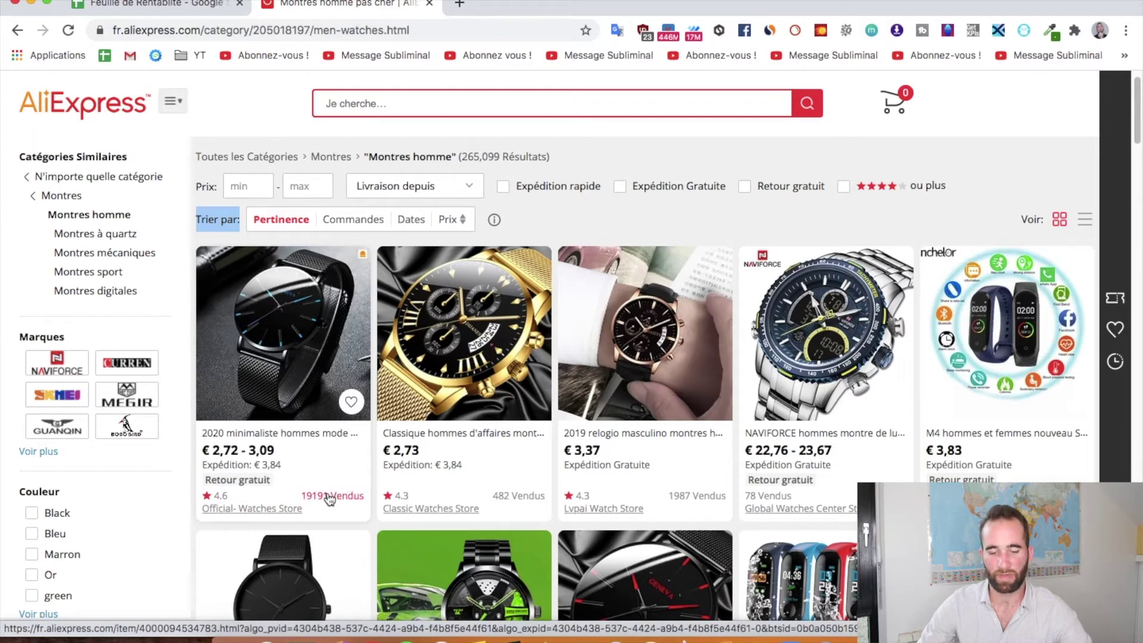
{"action": "scroll", "coordinate": [312, 438], "scroll_direction": "up", "scroll_amount": 1}
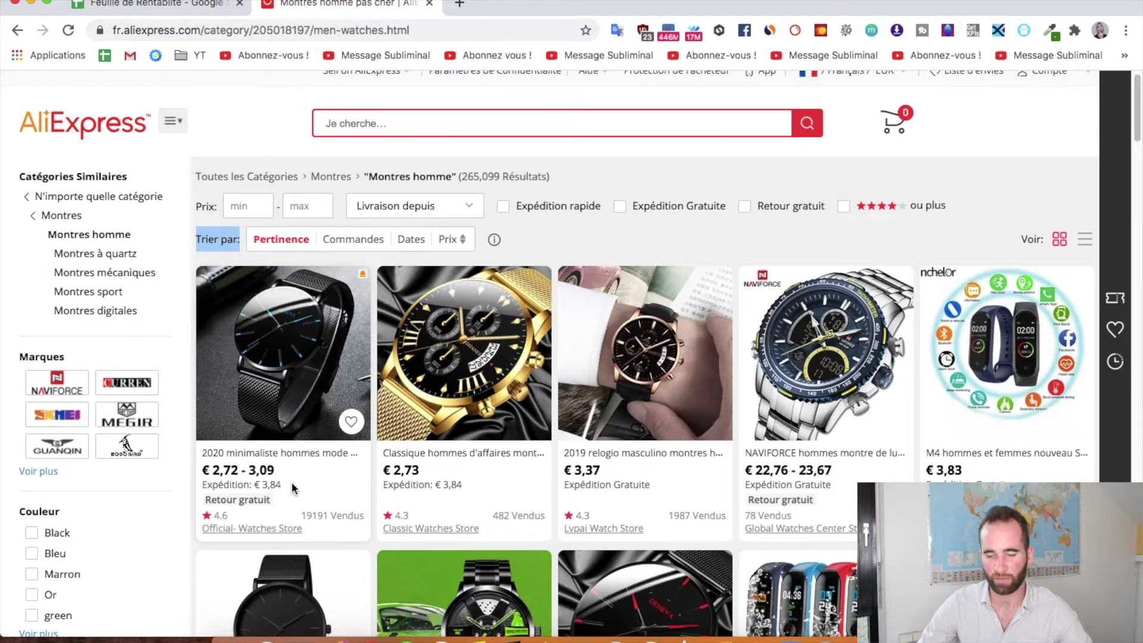
{"action": "left_click", "coordinate": [290, 426]}
{"action": "scroll", "coordinate": [570, 206], "scroll_direction": "down", "scroll_amount": 3}
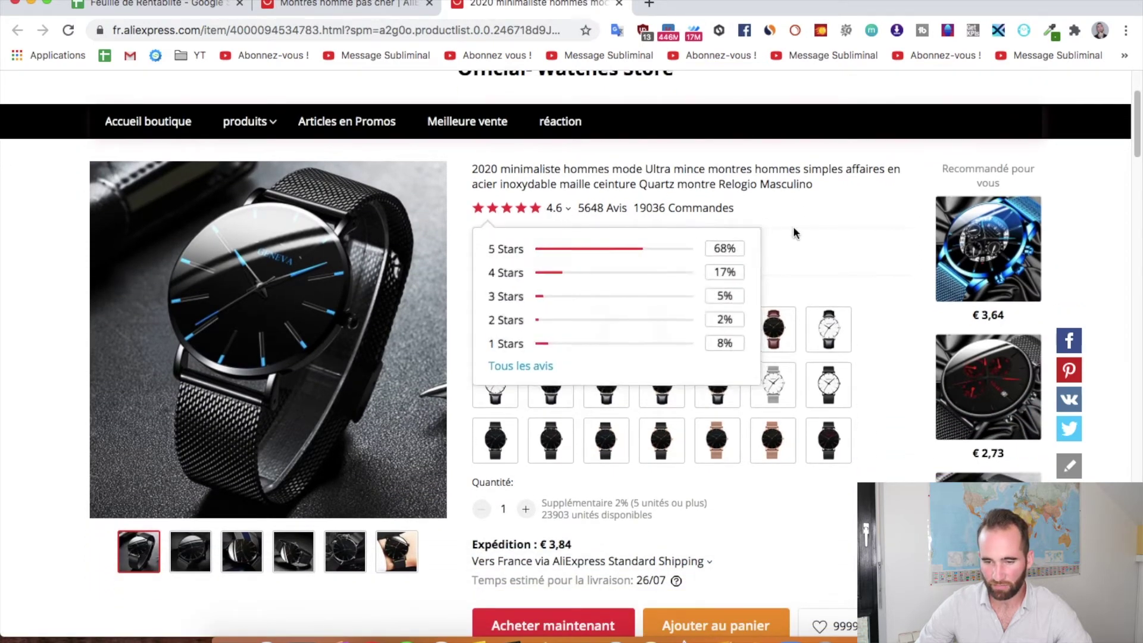
- Go through the Geneva watch's colour variants to compare their prices, and check the shipping cost to France
{"action": "left_click", "coordinate": [498, 325]}
{"action": "left_click", "coordinate": [557, 330]}
{"action": "left_click", "coordinate": [598, 331]}
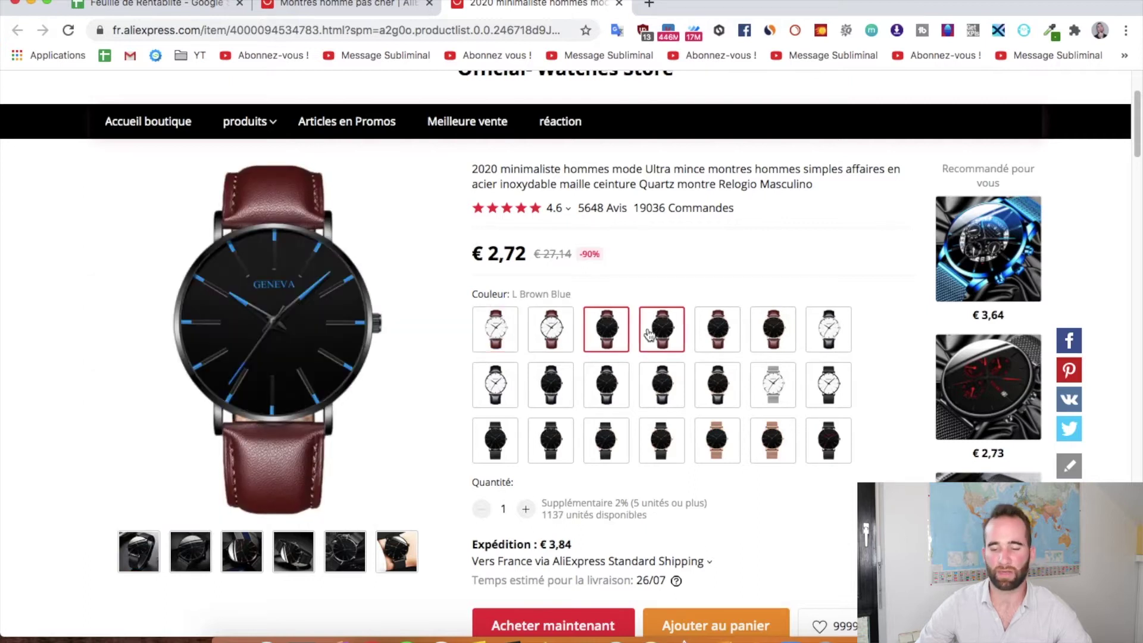
{"action": "left_click", "coordinate": [660, 334]}
{"action": "left_click", "coordinate": [716, 334]}
{"action": "left_click", "coordinate": [769, 334]}
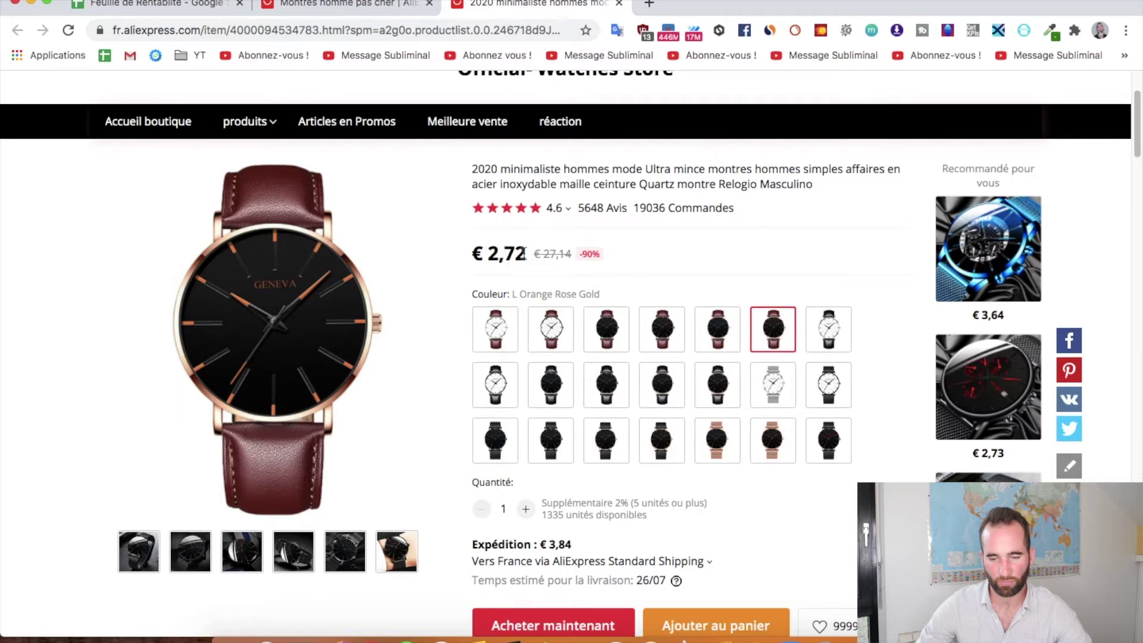
{"action": "left_click", "coordinate": [774, 387]}
{"action": "left_click", "coordinate": [719, 388]}
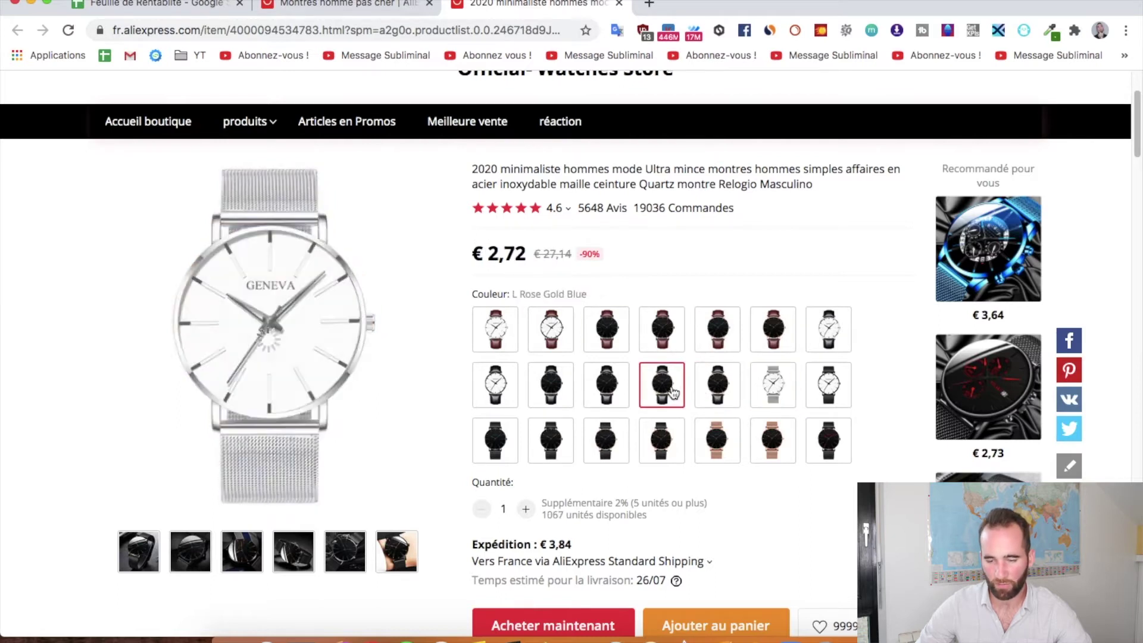
{"action": "left_click", "coordinate": [757, 392]}
{"action": "left_click", "coordinate": [829, 440]}
{"action": "left_click", "coordinate": [773, 439]}
{"action": "scroll", "coordinate": [519, 370], "scroll_direction": "down", "scroll_amount": 2}
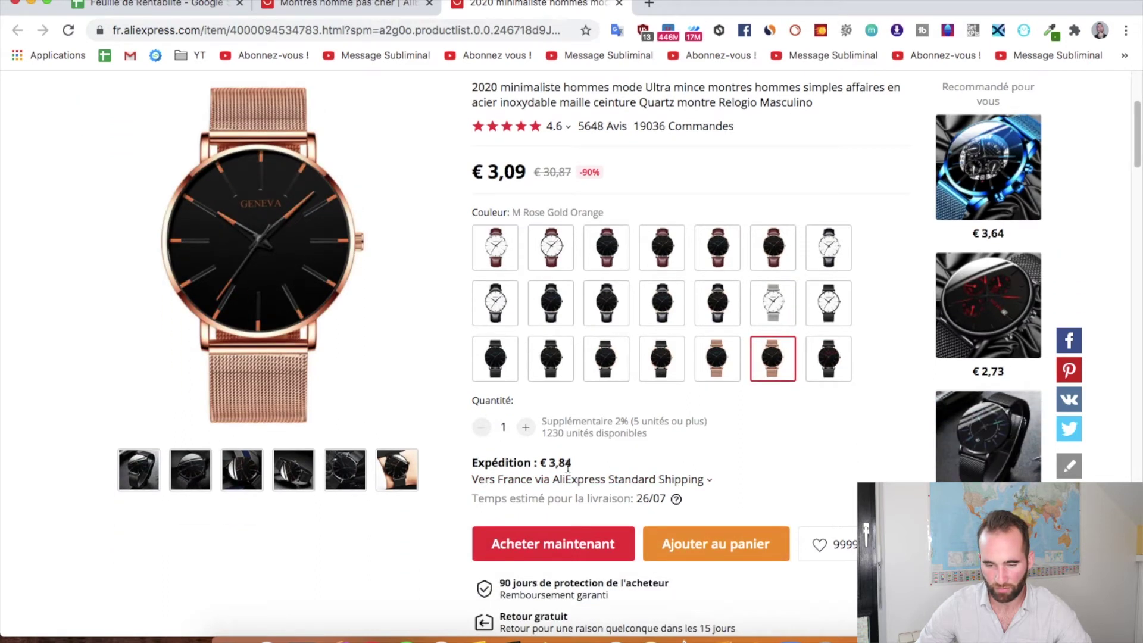
{"action": "left_click_drag", "start_coordinate": [576, 463], "coordinate": [541, 461]}
{"action": "left_click", "coordinate": [763, 457]}
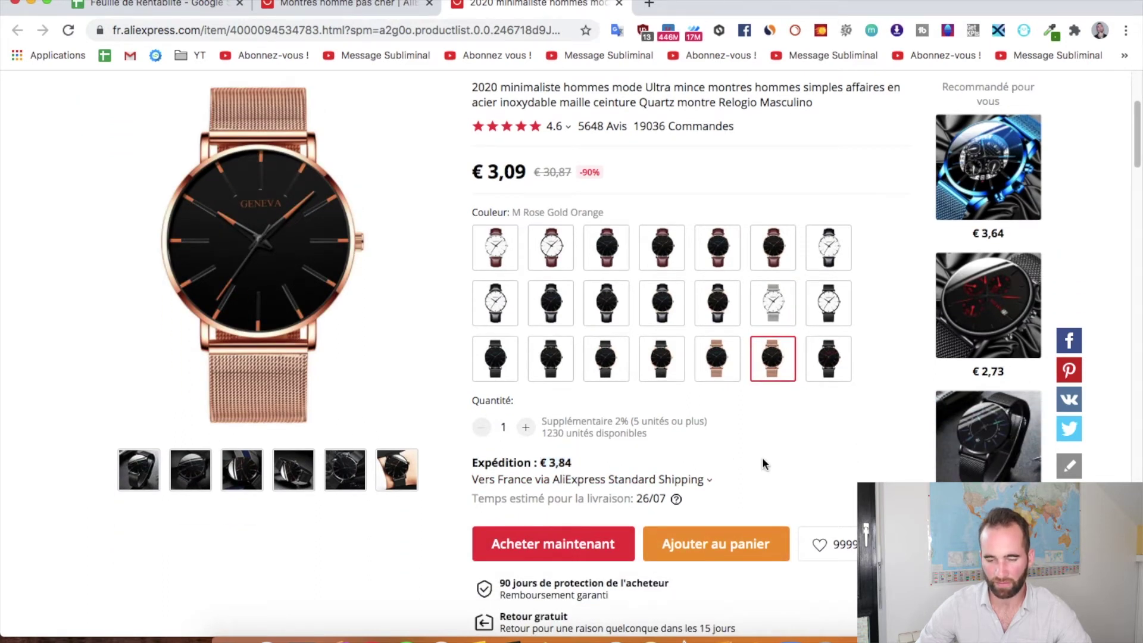
{"action": "scroll", "coordinate": [762, 458], "scroll_direction": "up", "scroll_amount": 2}
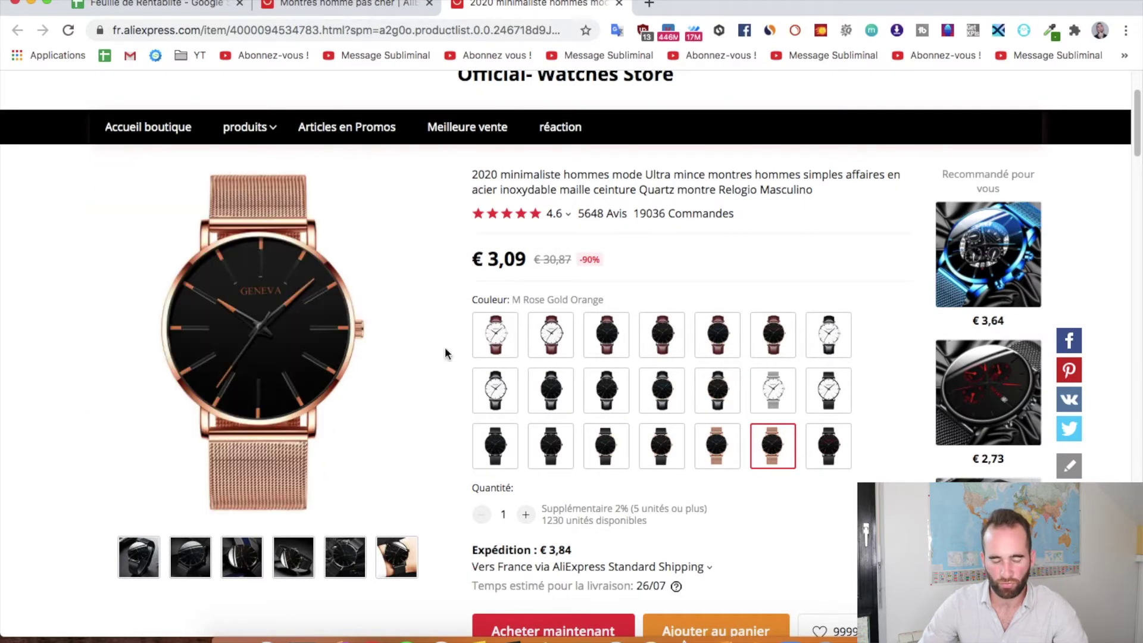
- Select the watch's L Brown Blue colour variant and copy the product page's web address
{"action": "left_click", "coordinate": [551, 390]}
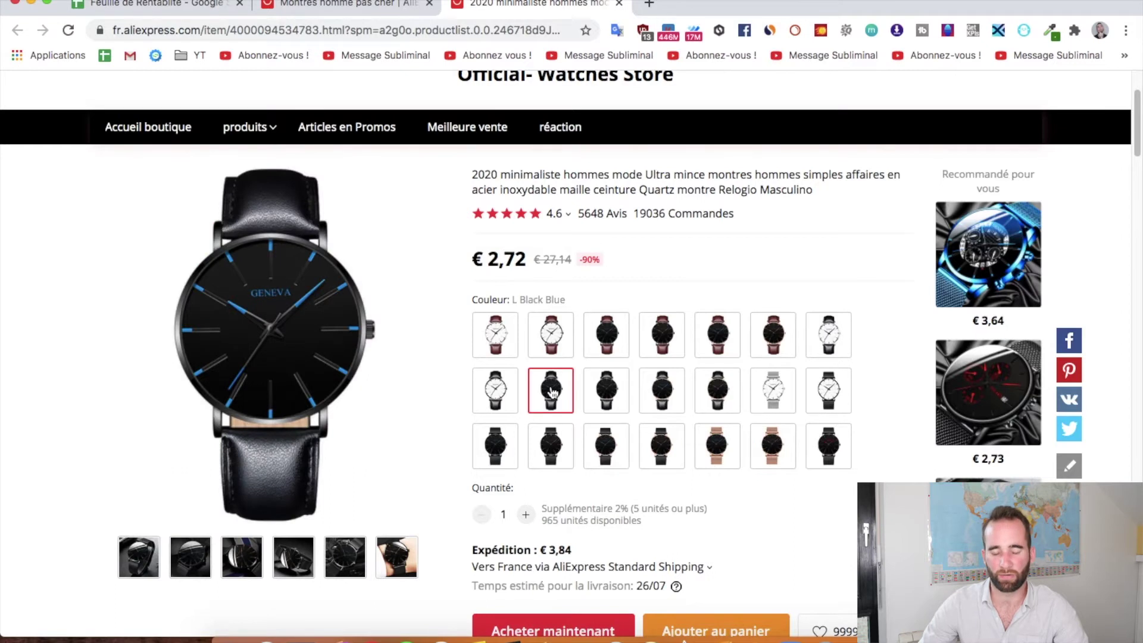
{"action": "left_click", "coordinate": [607, 345]}
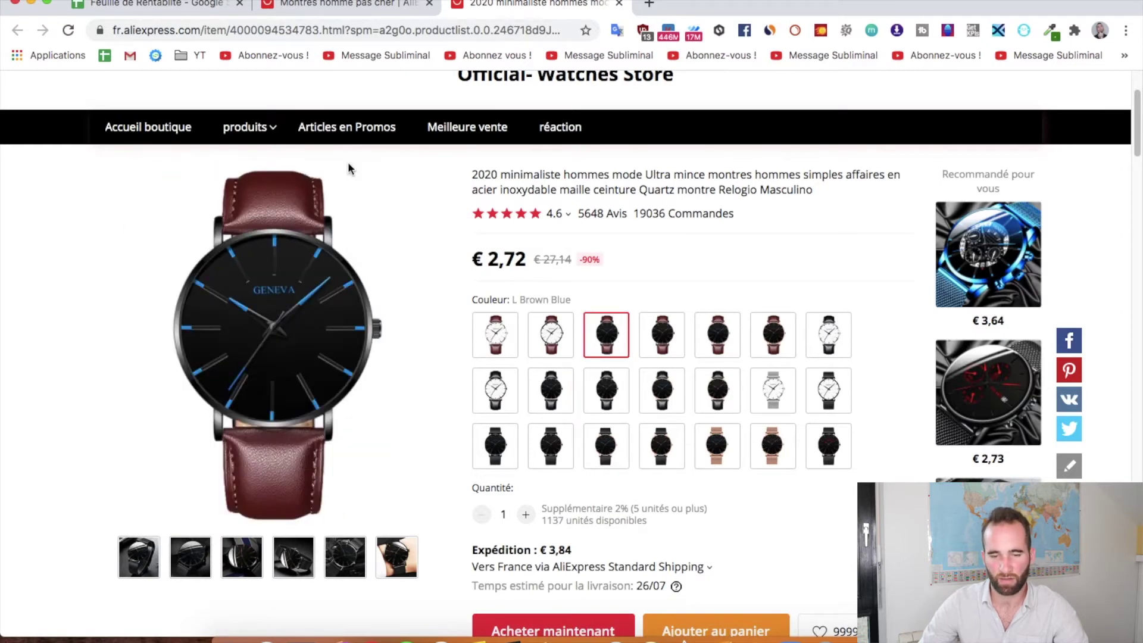
{"action": "left_click", "coordinate": [301, 30]}
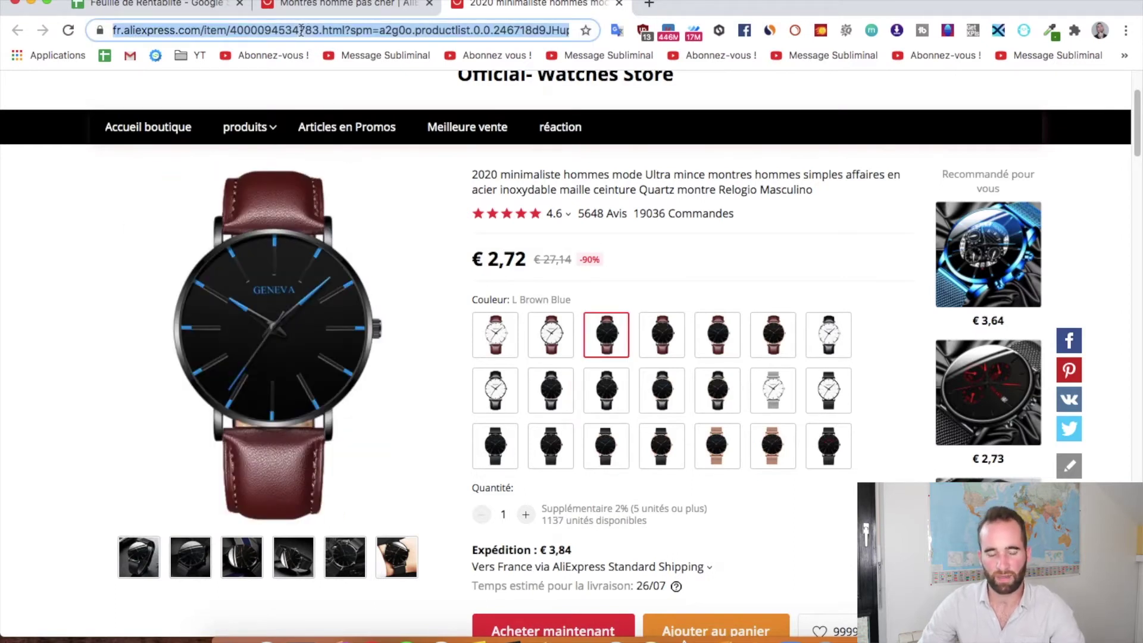
- Switch to the profitability spreadsheet and enter "Montre Geneva" as the product in A2
{"action": "left_click", "coordinate": [156, 5]}
{"action": "left_click", "coordinate": [332, 170]}
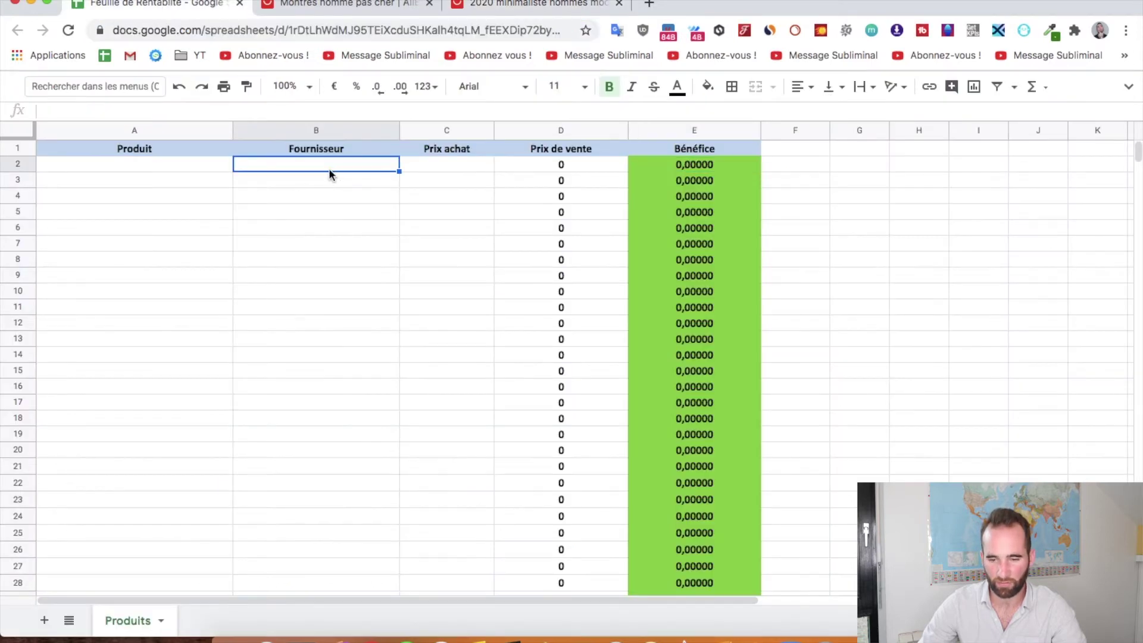
{"action": "left_click", "coordinate": [182, 166]}
{"action": "type", "text": "Montre Geneva"}
{"action": "key", "text": "Tab"}
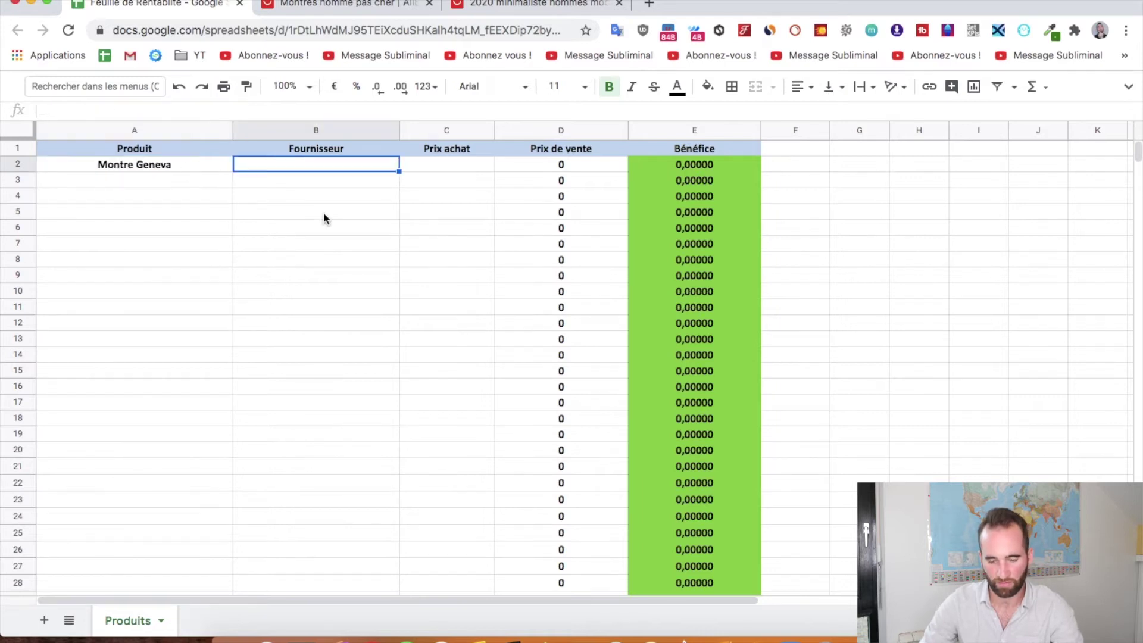
- Paste the copied product link as the supplier in B2 and set the cell's text wrapping to clip
{"action": "key", "text": "super+v"}
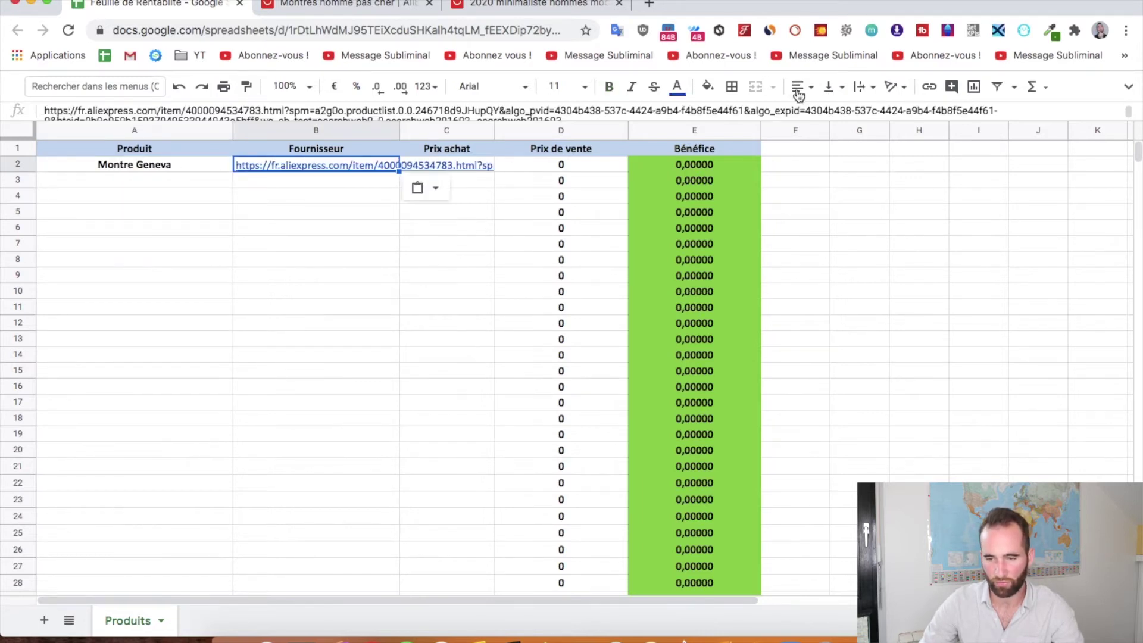
{"action": "left_click", "coordinate": [864, 87]}
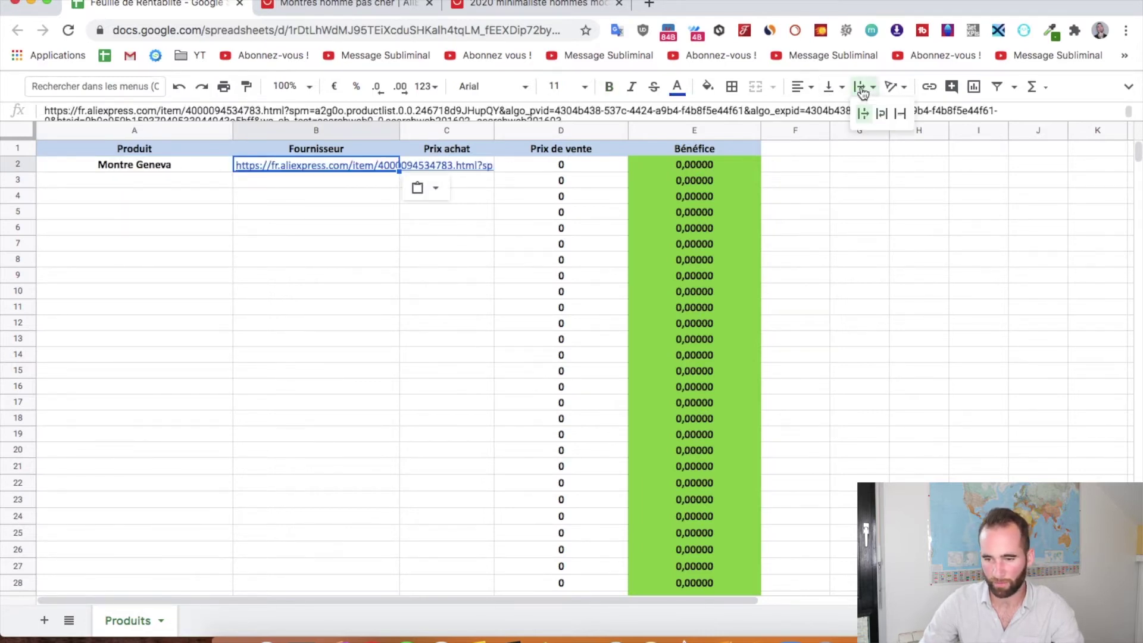
{"action": "left_click", "coordinate": [899, 119]}
{"action": "left_click", "coordinate": [499, 211]}
- Enter 6,50 as the watch's purchase price in C2
{"action": "left_click", "coordinate": [452, 167]}
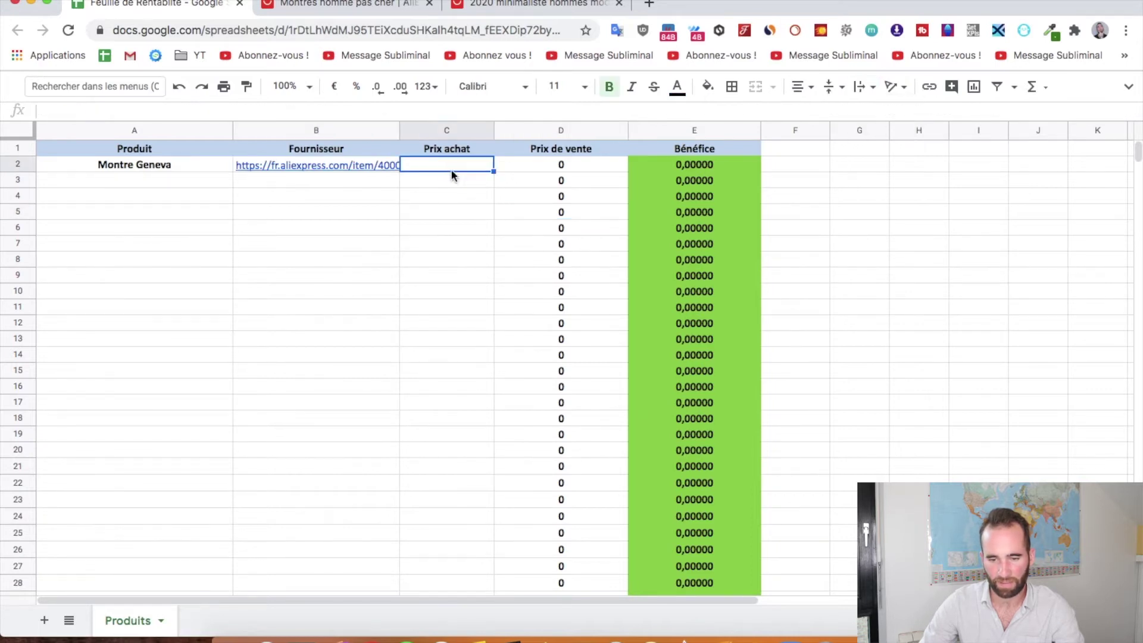
{"action": "type", "text": "6,50"}
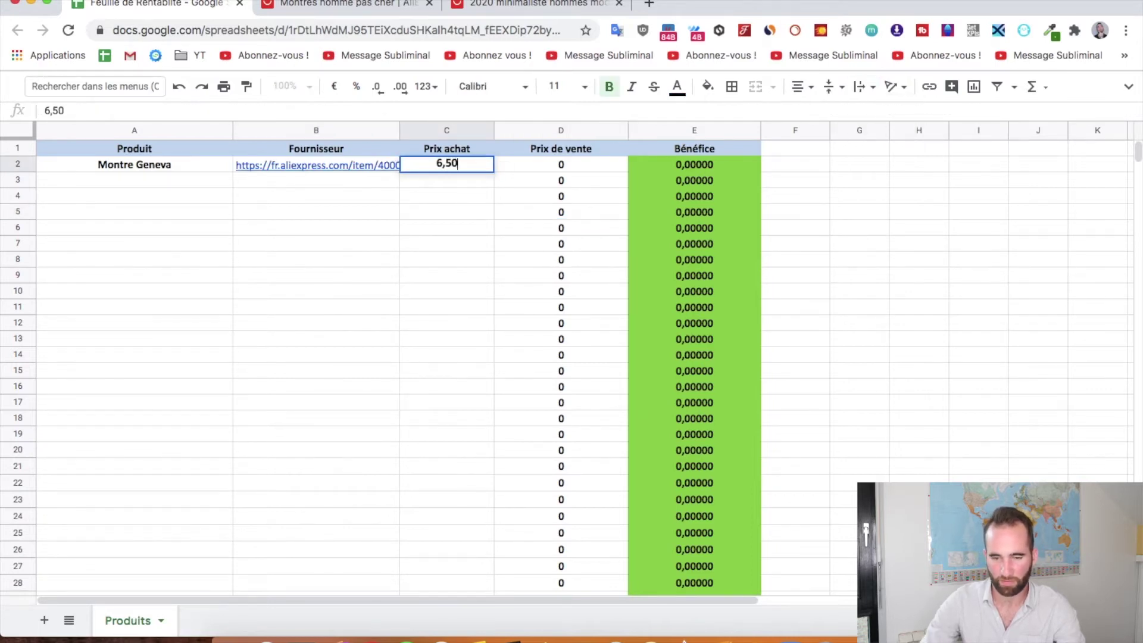
{"action": "left_click", "coordinate": [875, 257]}
- Examine the selling price and profit formulas in D2 and E2 against the purchase price in C2
{"action": "left_click", "coordinate": [550, 170]}
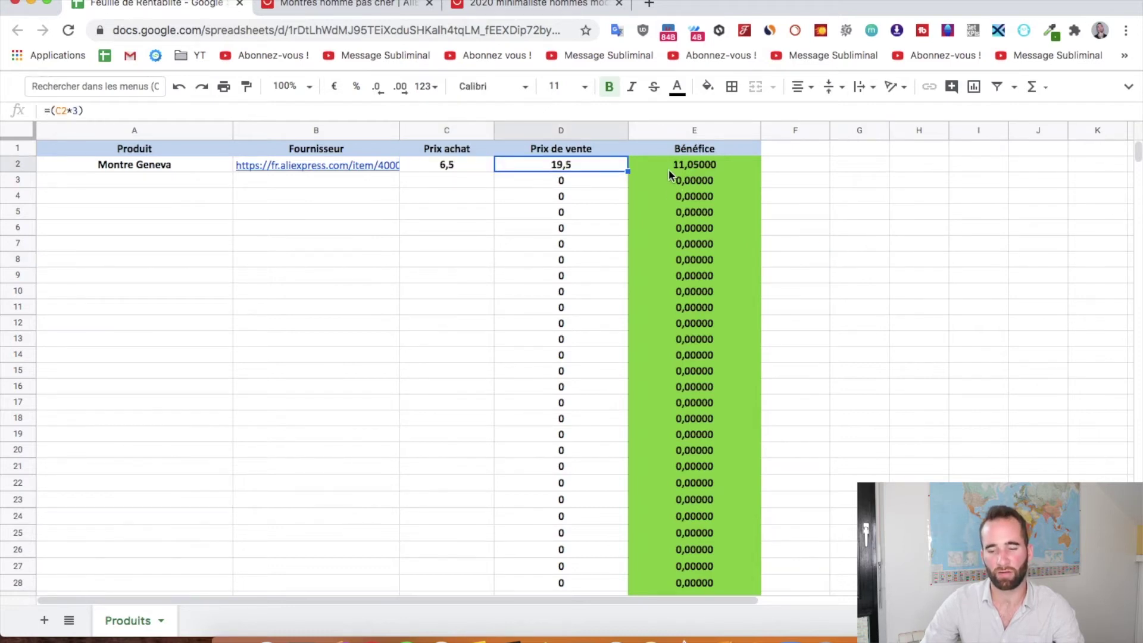
{"action": "left_click", "coordinate": [700, 168]}
{"action": "left_click", "coordinate": [464, 167]}
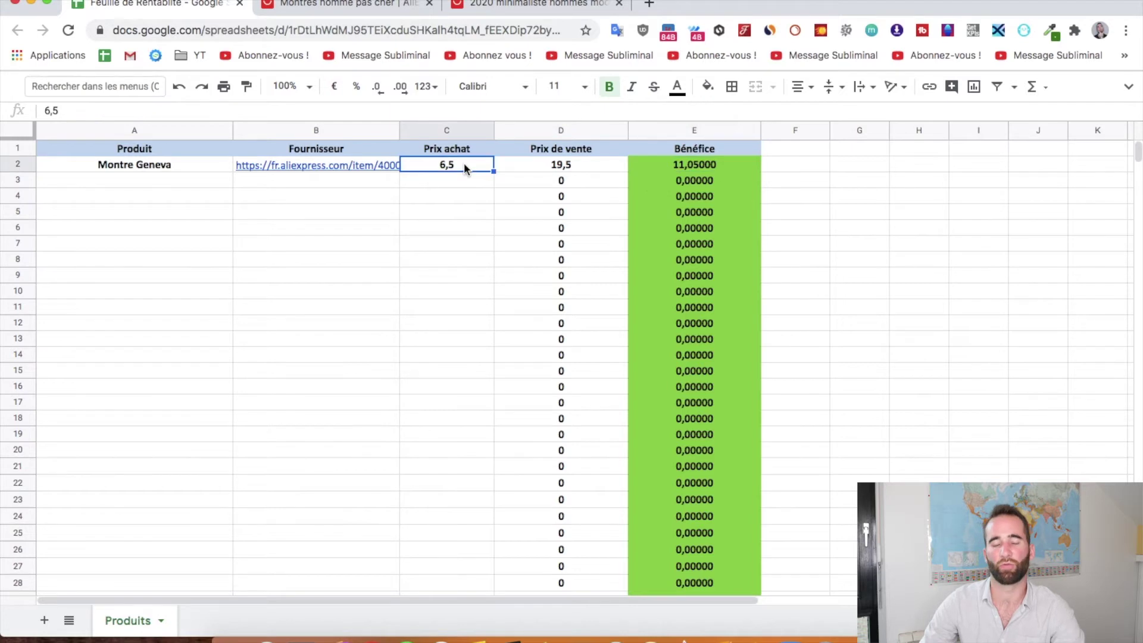
{"action": "left_click", "coordinate": [588, 166]}
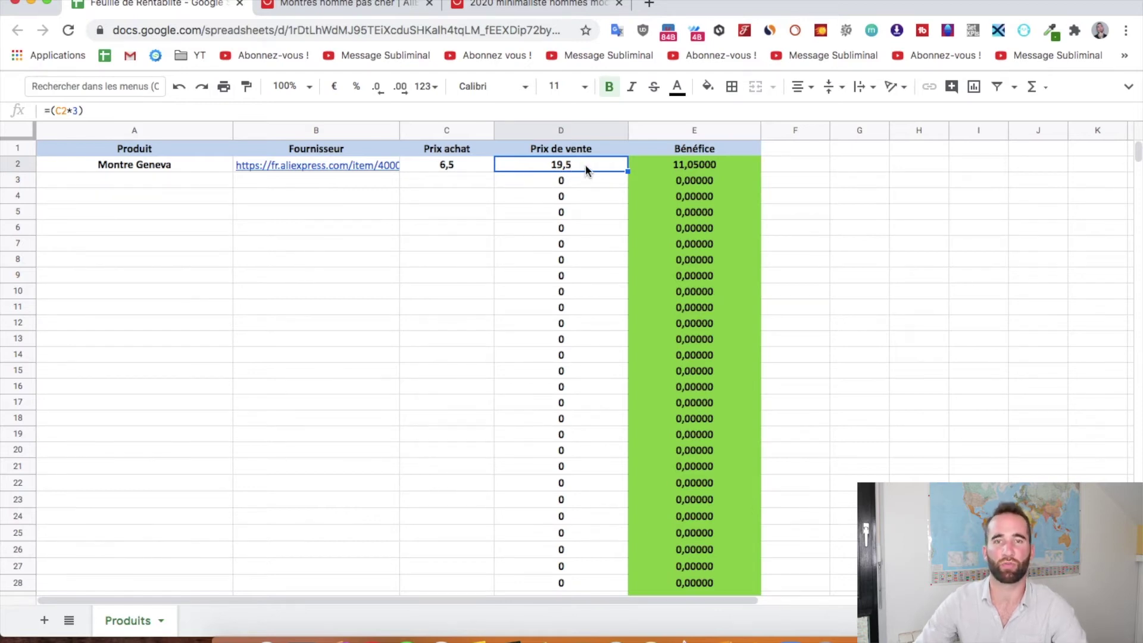
{"action": "left_click", "coordinate": [709, 168]}
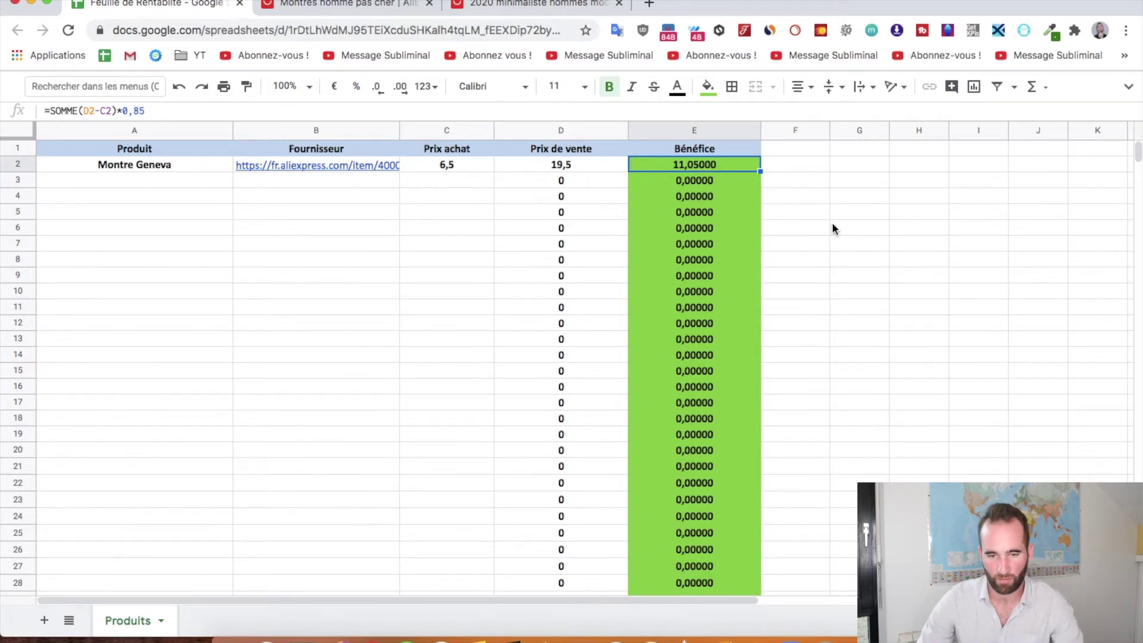
- Switch to the AliExpress men's watches page and sort the products by Commandes
{"action": "key", "text": "ctrl+Tab"}
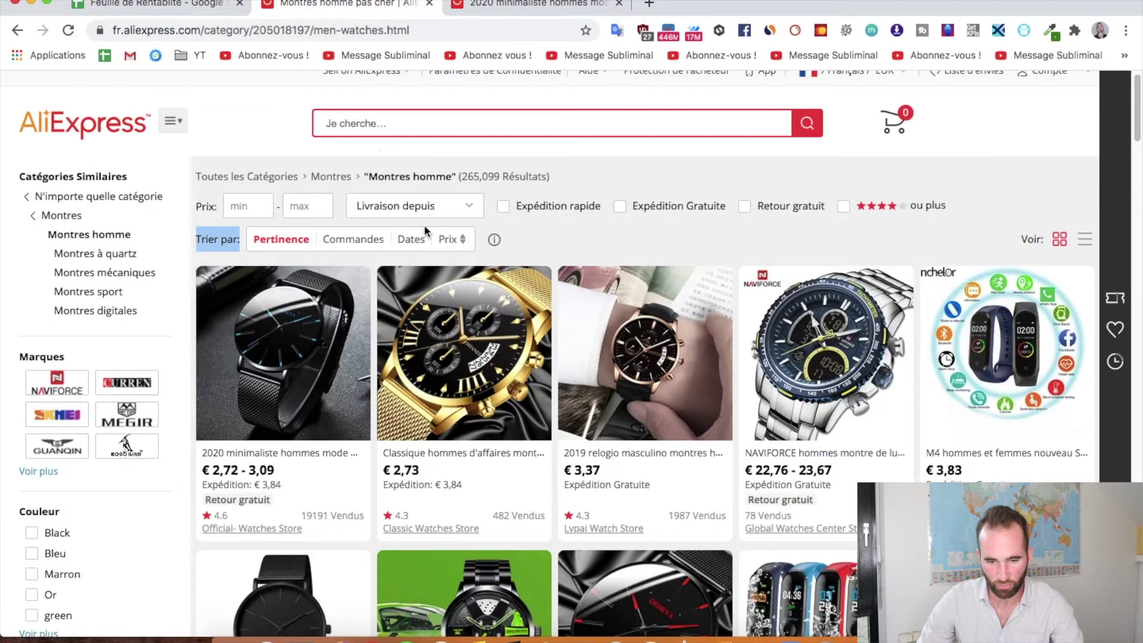
{"action": "left_click", "coordinate": [355, 244]}
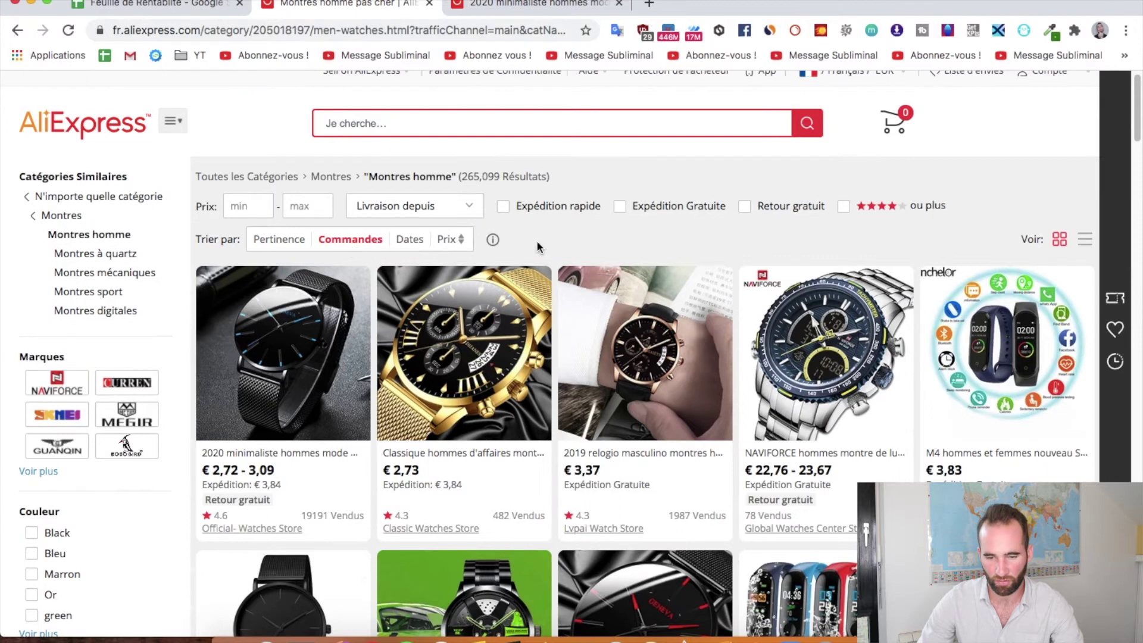
{"action": "scroll", "coordinate": [352, 249], "scroll_direction": "down", "scroll_amount": 1}
{"action": "left_click", "coordinate": [346, 215]}
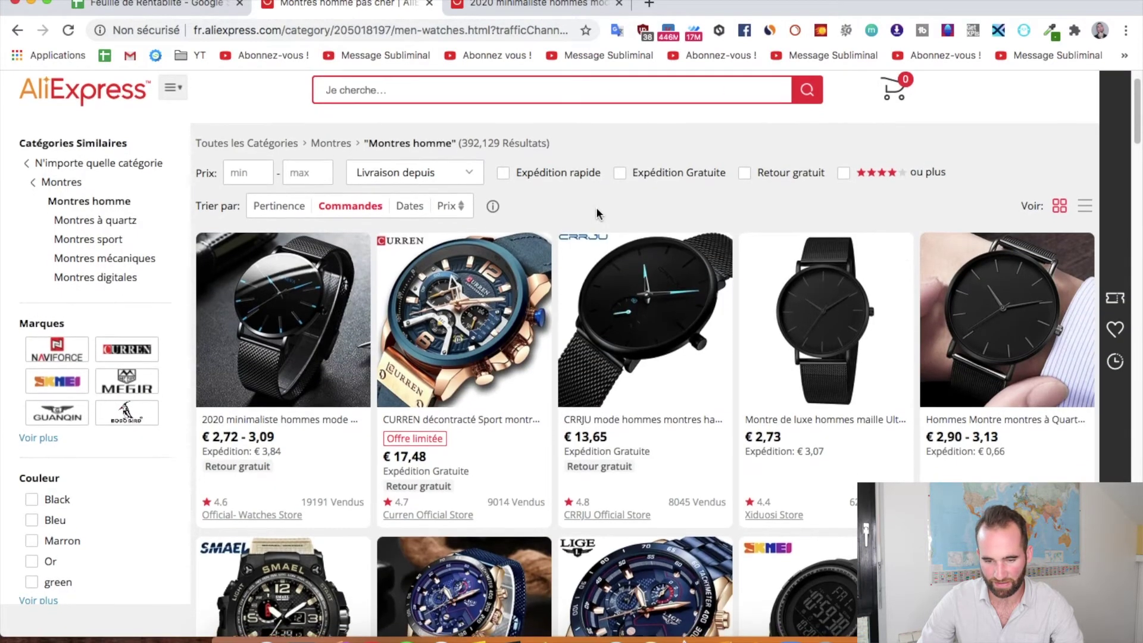
- Open the Xiduosi Store "Montre de luxe hommes maille" listing in a new tab and select the all-black variant with rose-gold hands and markers
{"action": "scroll", "coordinate": [595, 206], "scroll_direction": "down", "scroll_amount": 2}
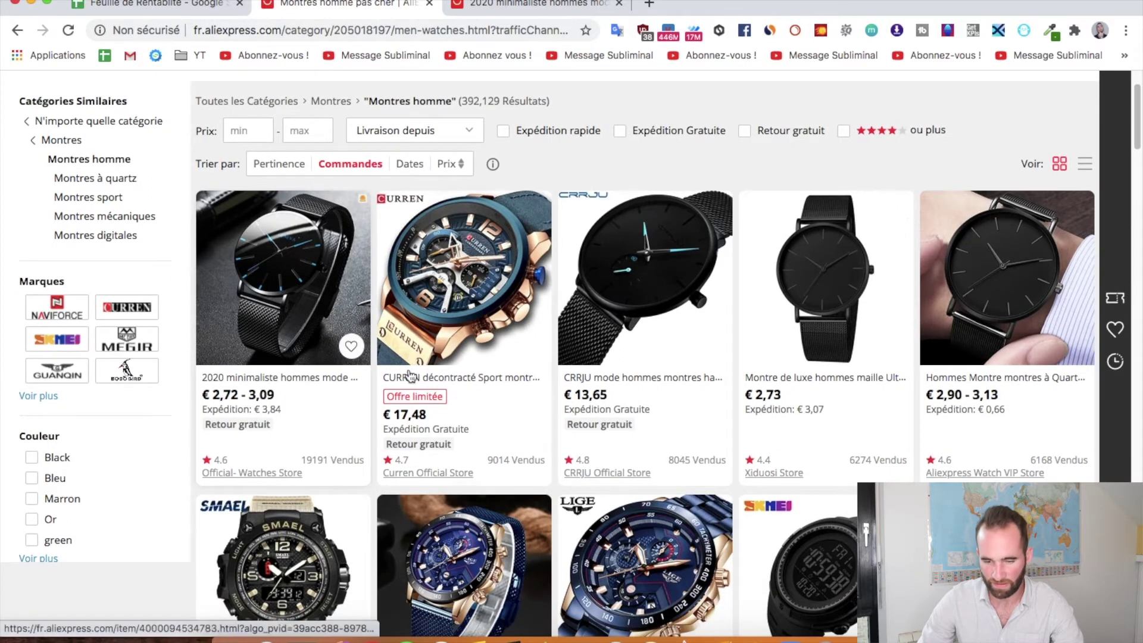
{"action": "scroll", "coordinate": [503, 420], "scroll_direction": "down", "scroll_amount": 1}
{"action": "scroll", "coordinate": [503, 417], "scroll_direction": "up", "scroll_amount": 1}
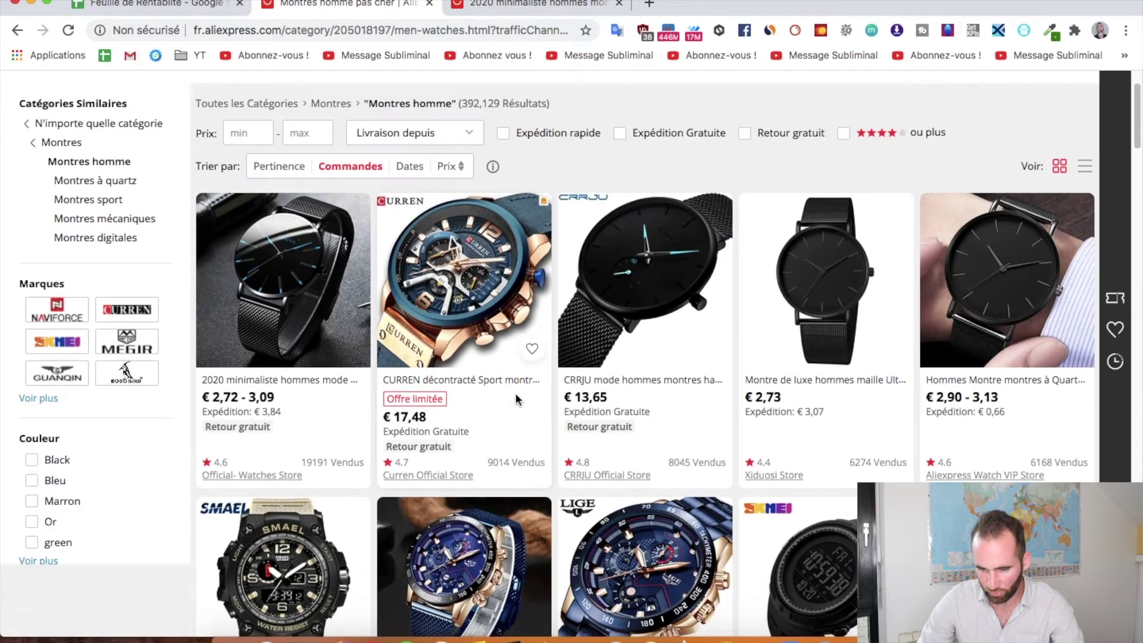
{"action": "scroll", "coordinate": [595, 381], "scroll_direction": "up", "scroll_amount": 1}
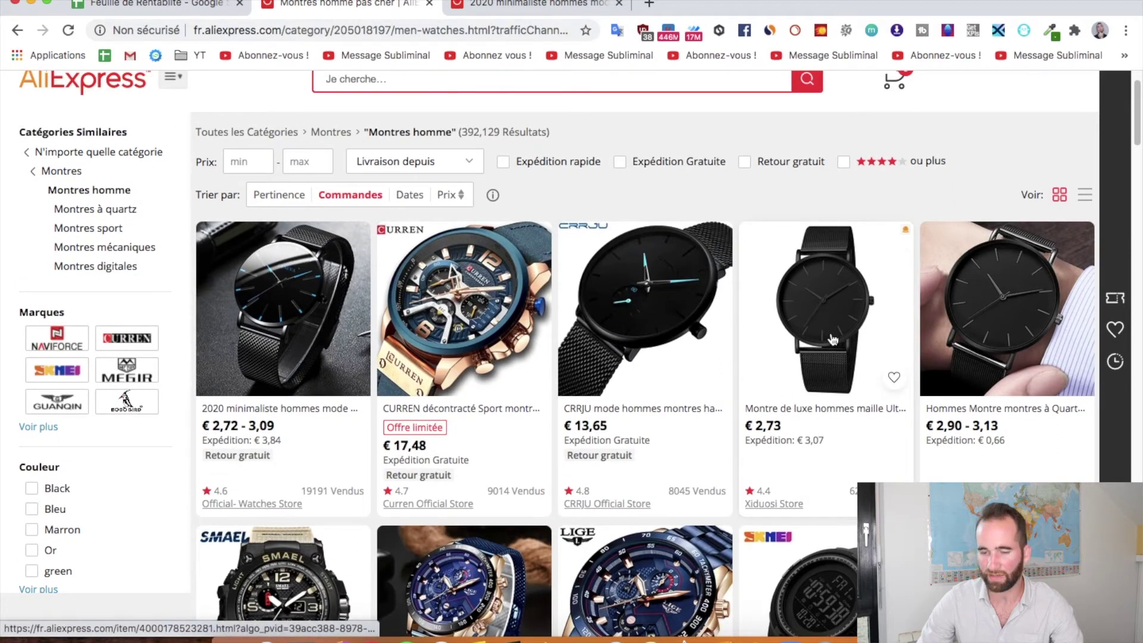
{"action": "left_click", "coordinate": [790, 411], "text": "super"}
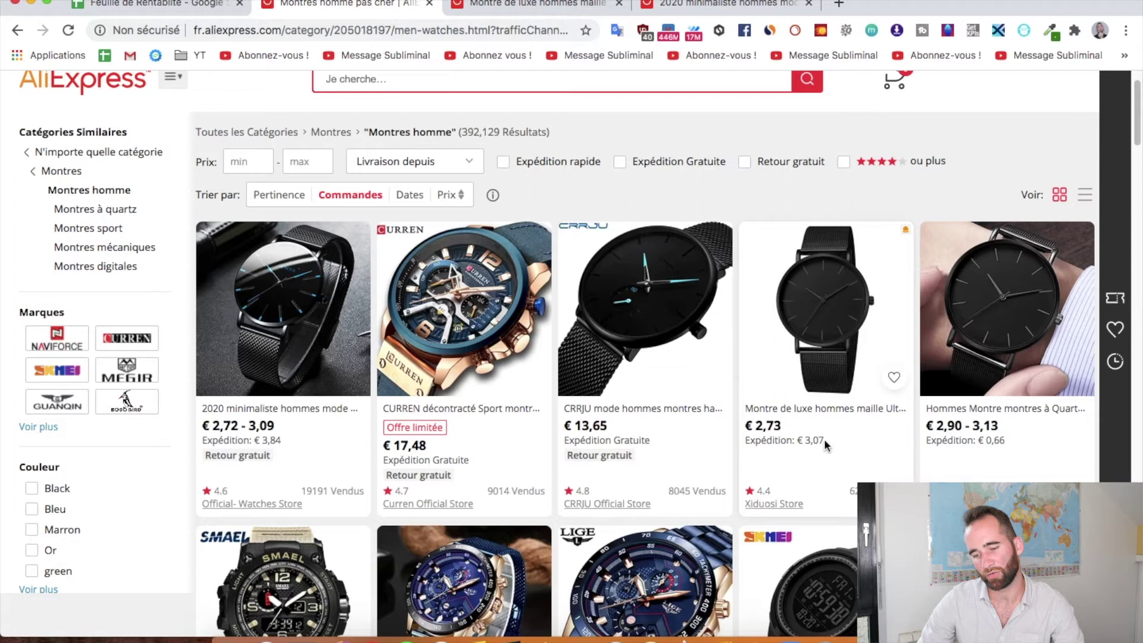
{"action": "key", "text": "ctrl+Tab"}
{"action": "scroll", "coordinate": [516, 294], "scroll_direction": "down", "scroll_amount": 3}
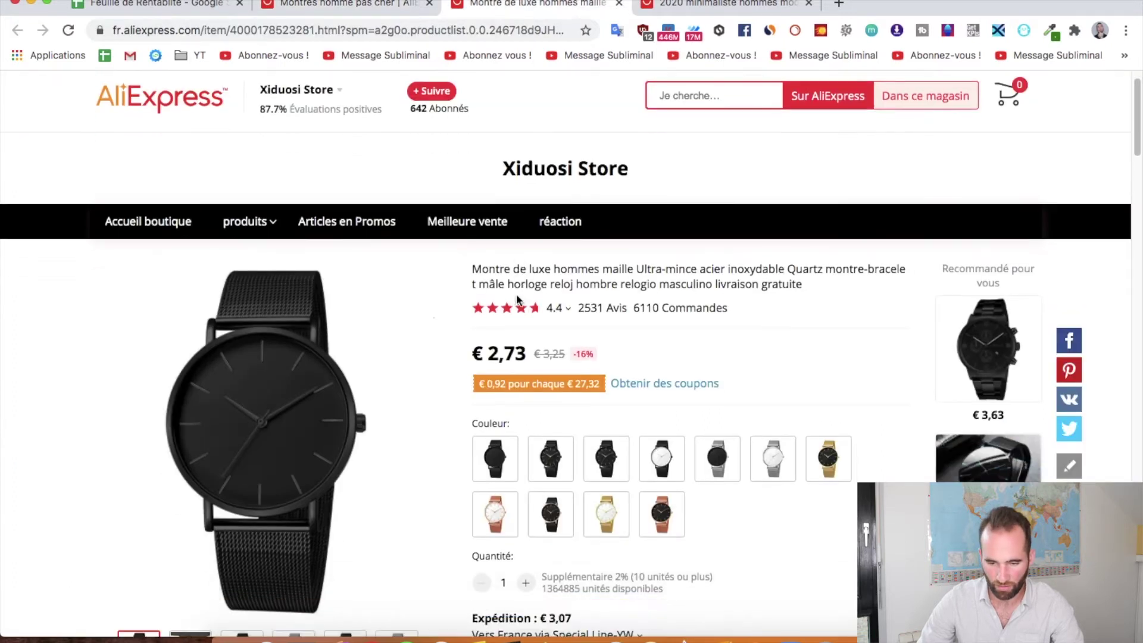
{"action": "left_click", "coordinate": [606, 402]}
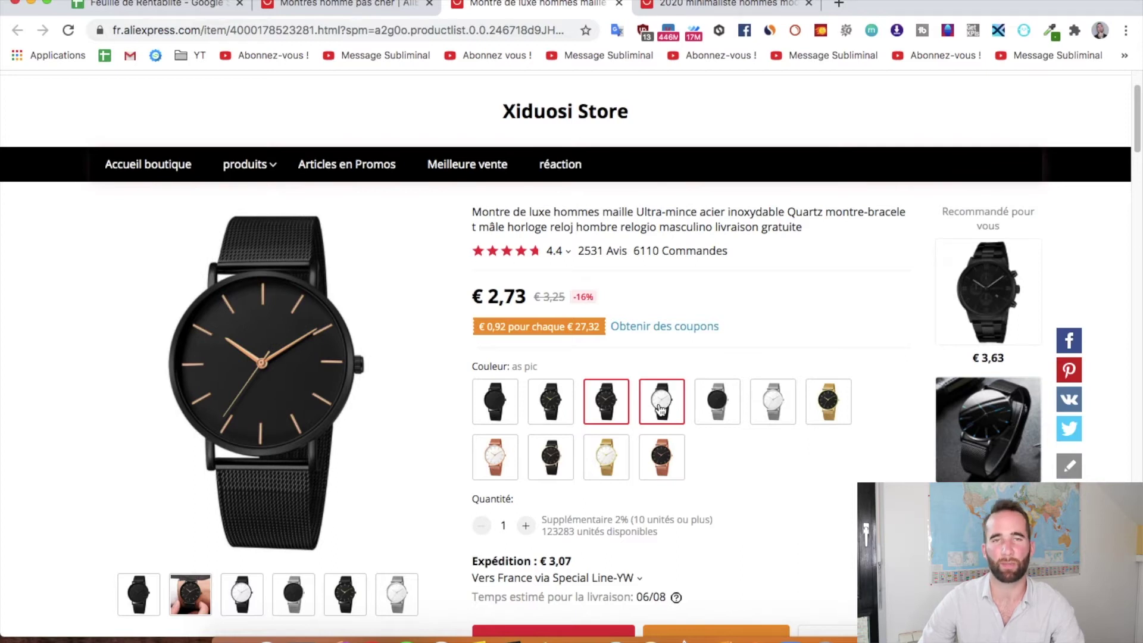
- Preview the watch's remaining colour variants, ending on the rose-gold mesh strap with the black dial
{"action": "left_click", "coordinate": [718, 403]}
{"action": "left_click", "coordinate": [769, 410]}
{"action": "left_click", "coordinate": [828, 411]}
{"action": "left_click", "coordinate": [510, 454]}
{"action": "left_click", "coordinate": [551, 455]}
{"action": "left_click", "coordinate": [609, 462]}
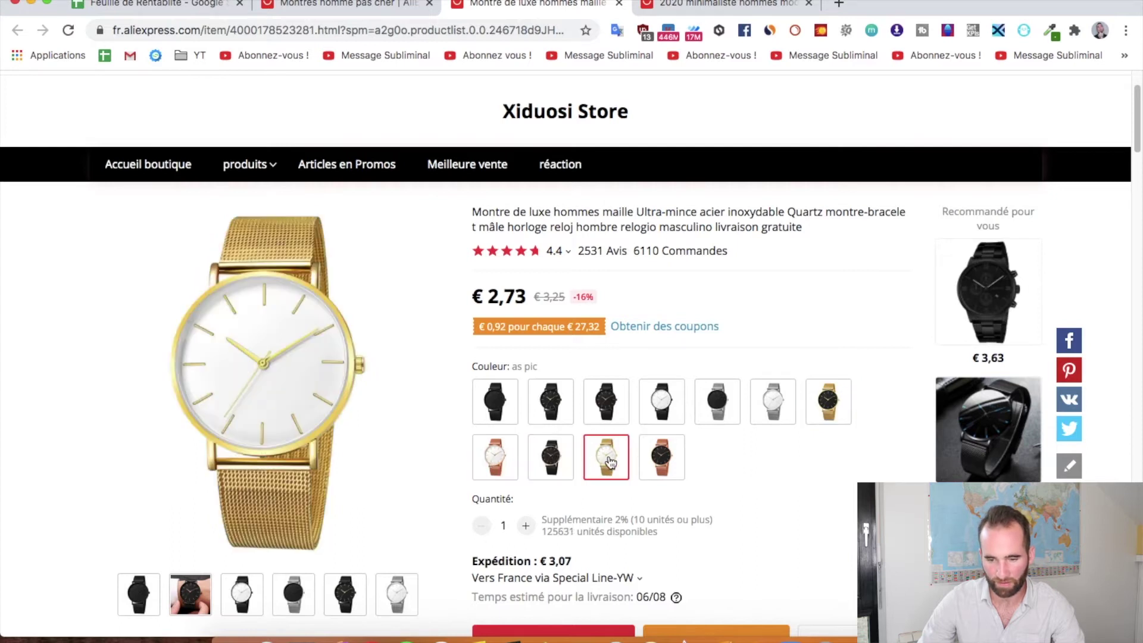
{"action": "left_click", "coordinate": [655, 465]}
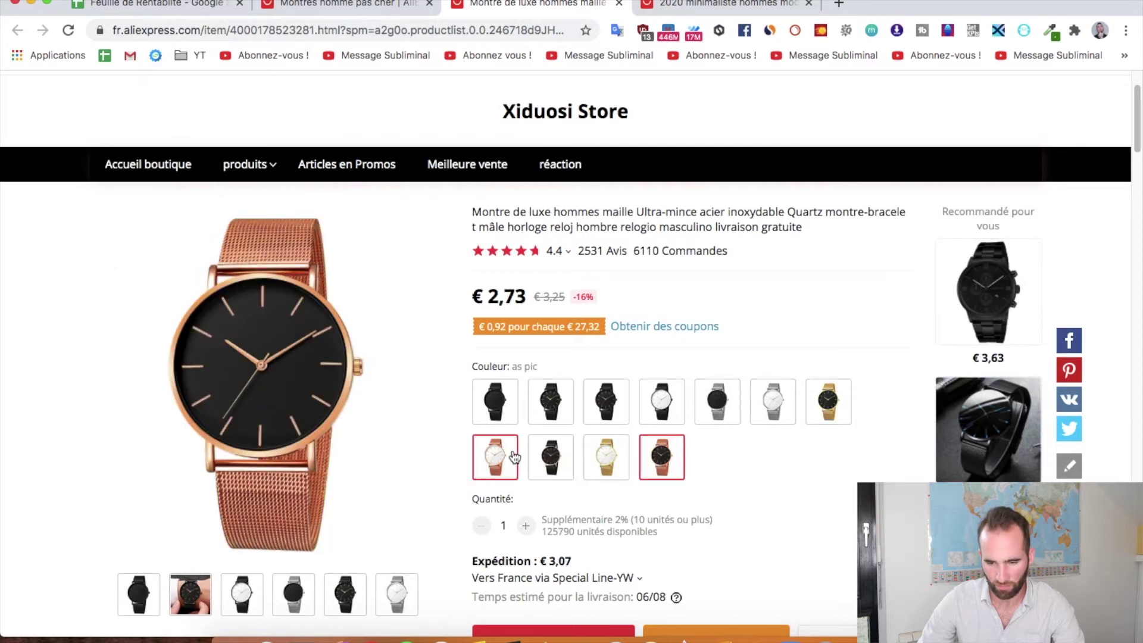
{"action": "scroll", "coordinate": [516, 458], "scroll_direction": "down", "scroll_amount": 3}
{"action": "left_click", "coordinate": [612, 449]}
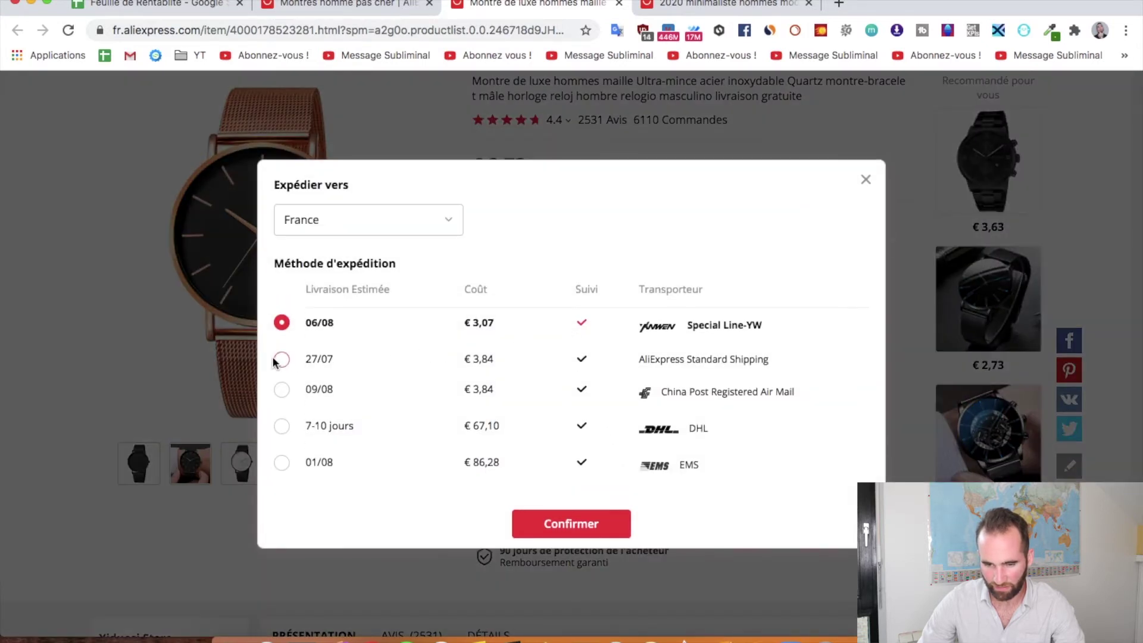
{"action": "left_click", "coordinate": [282, 361]}
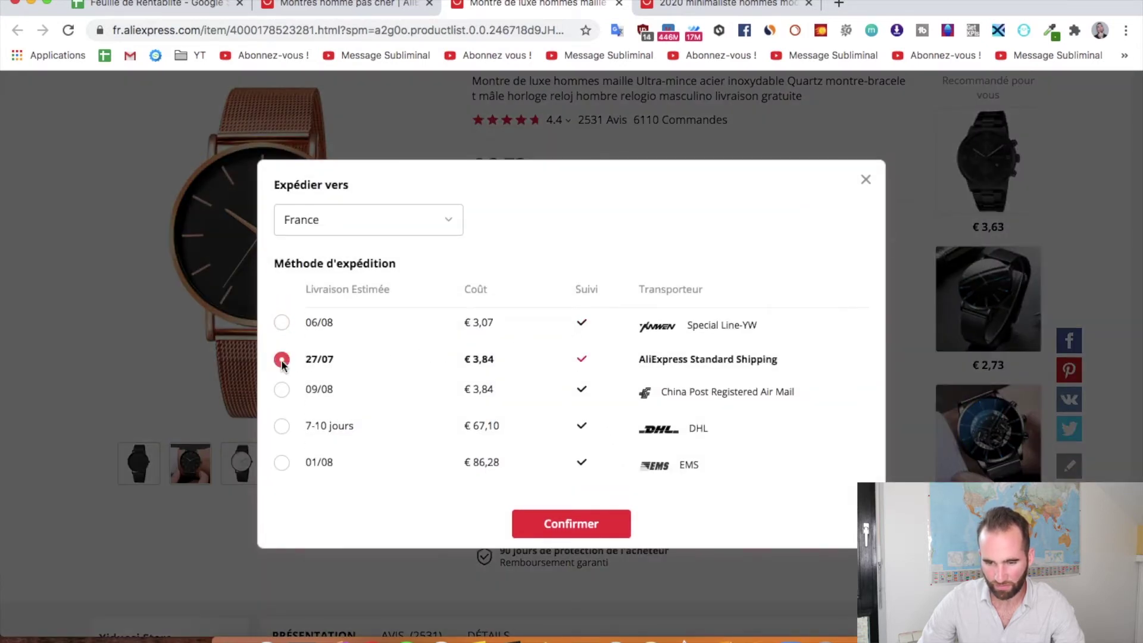
{"action": "left_click", "coordinate": [866, 180]}
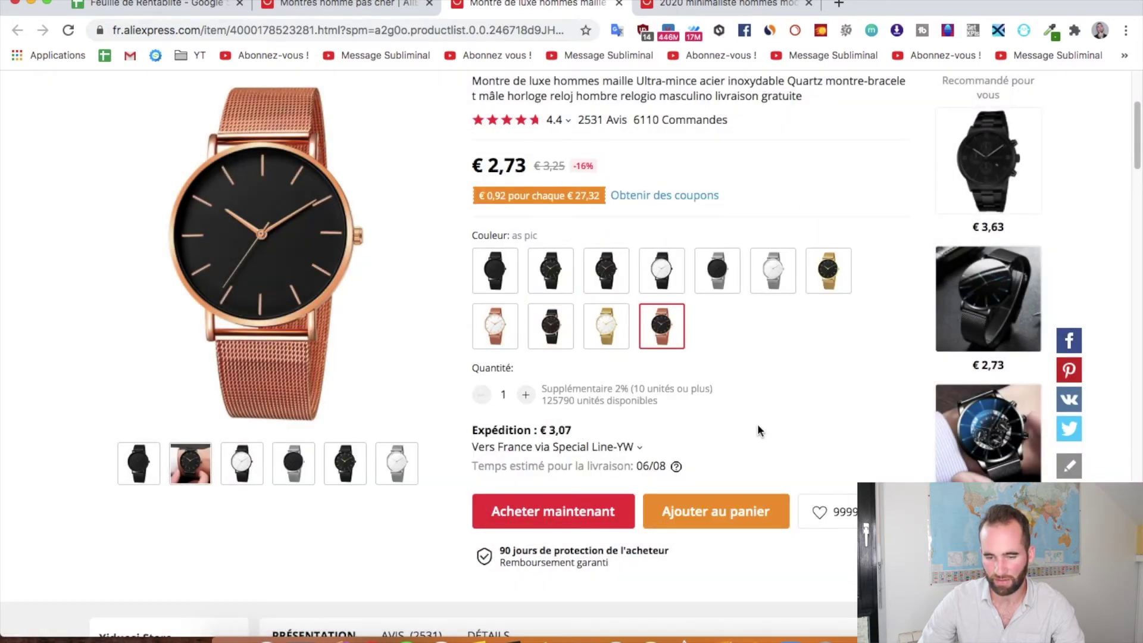
- Set the watch's delivery method to France to AliExpress Standard Shipping and confirm the choice
{"action": "scroll", "coordinate": [757, 424], "scroll_direction": "up", "scroll_amount": 1}
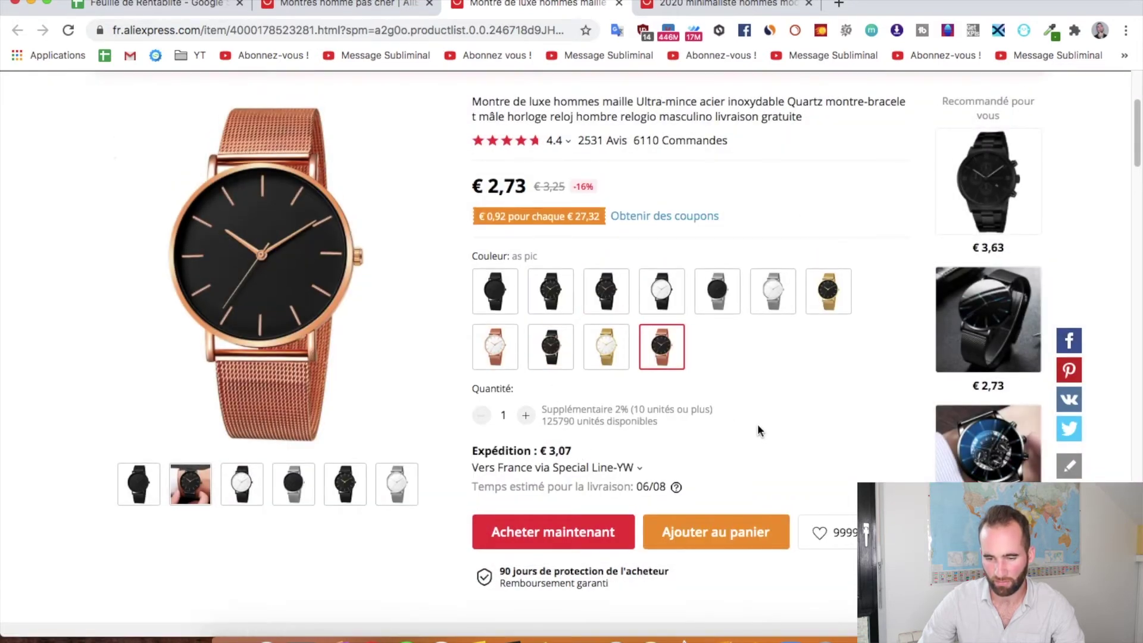
{"action": "left_click", "coordinate": [606, 468]}
{"action": "left_click", "coordinate": [284, 371]}
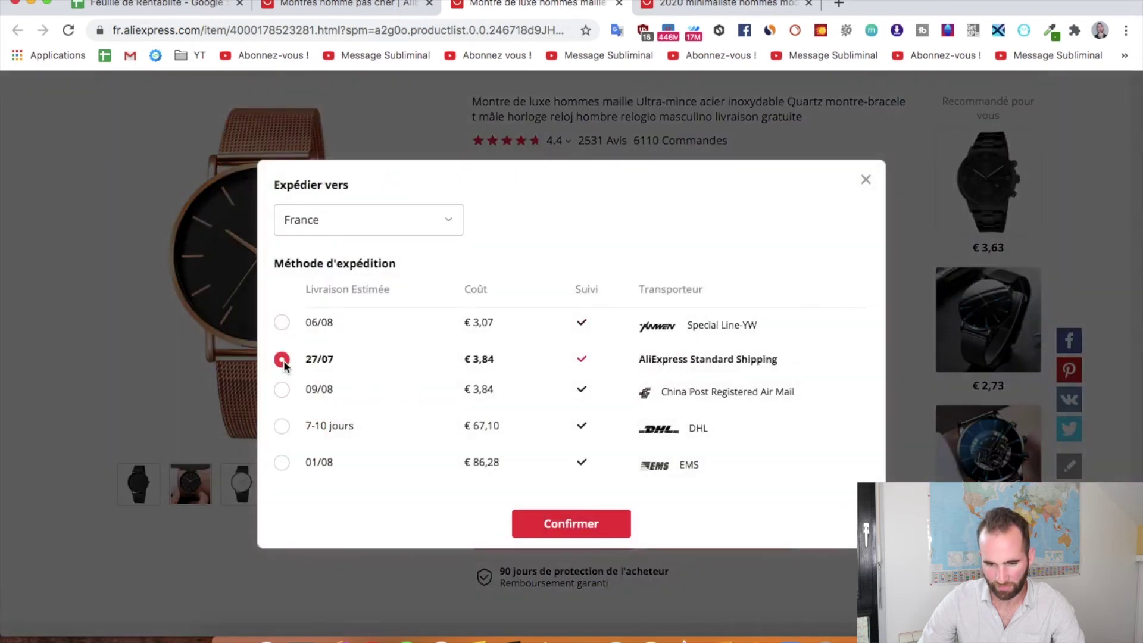
{"action": "left_click", "coordinate": [549, 515]}
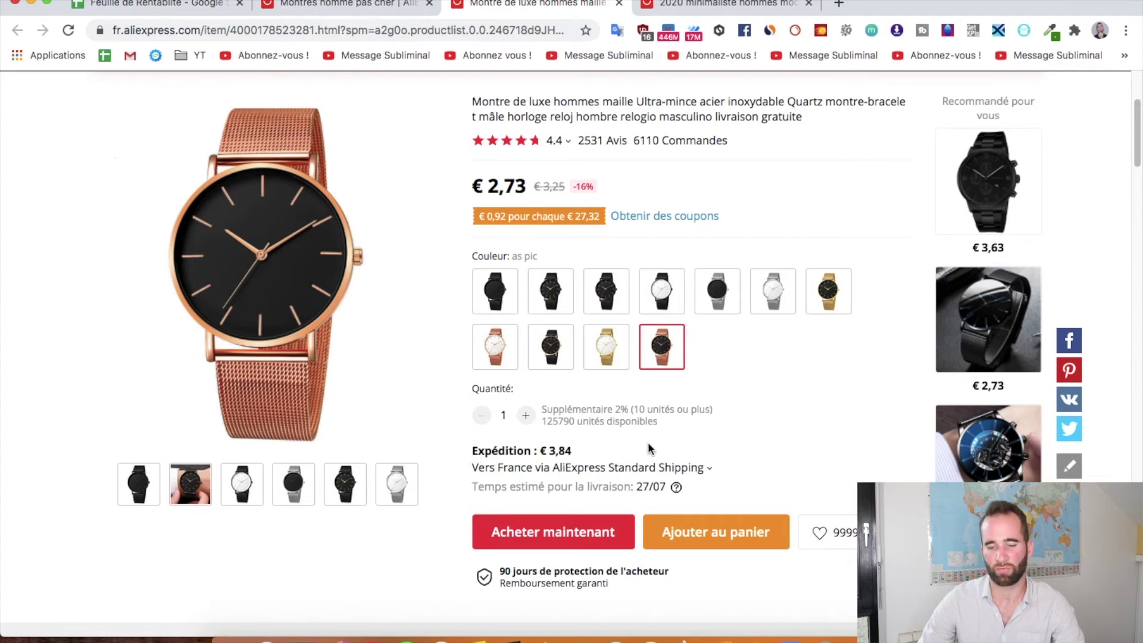
- Calculate 3,84+2,73 in a temporary browser tab and compare the amounts with the listing's shipping cost and price
{"action": "key", "text": "super+t"}
{"action": "type", "text": "3,84+2,73"}
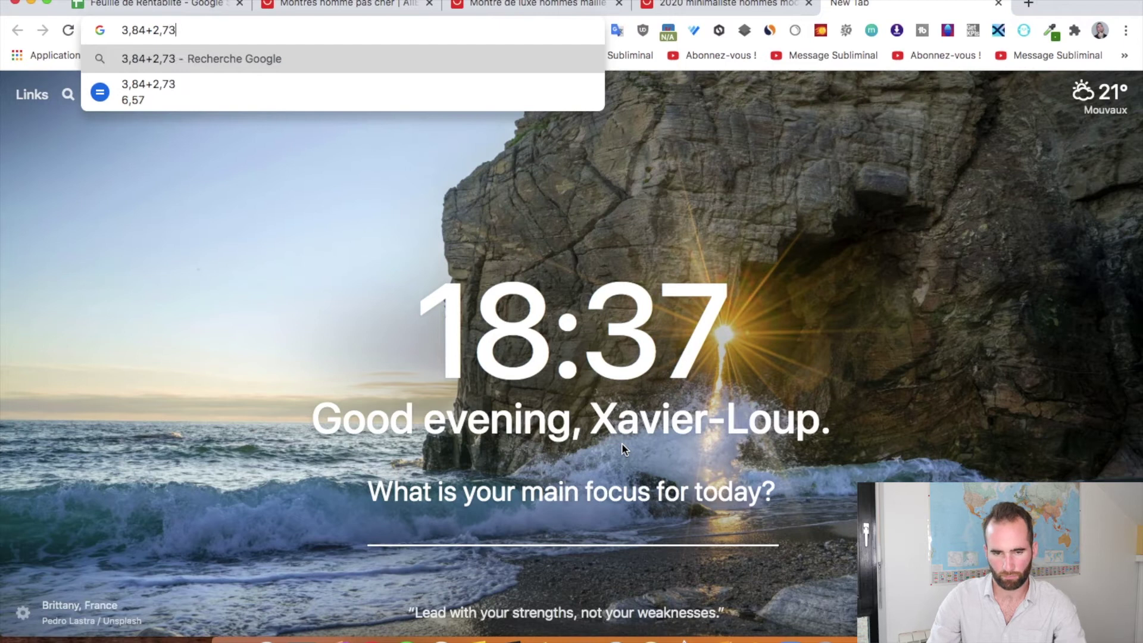
{"action": "key", "text": "Return"}
{"action": "key", "text": "super+w"}
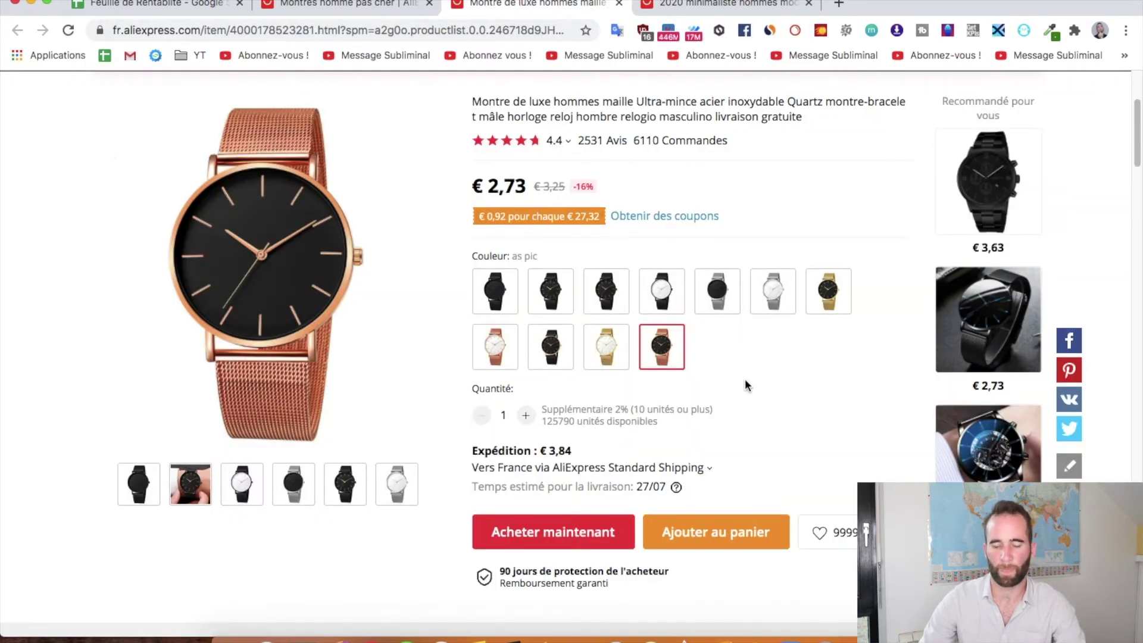
{"action": "scroll", "coordinate": [746, 380], "scroll_direction": "up", "scroll_amount": 1}
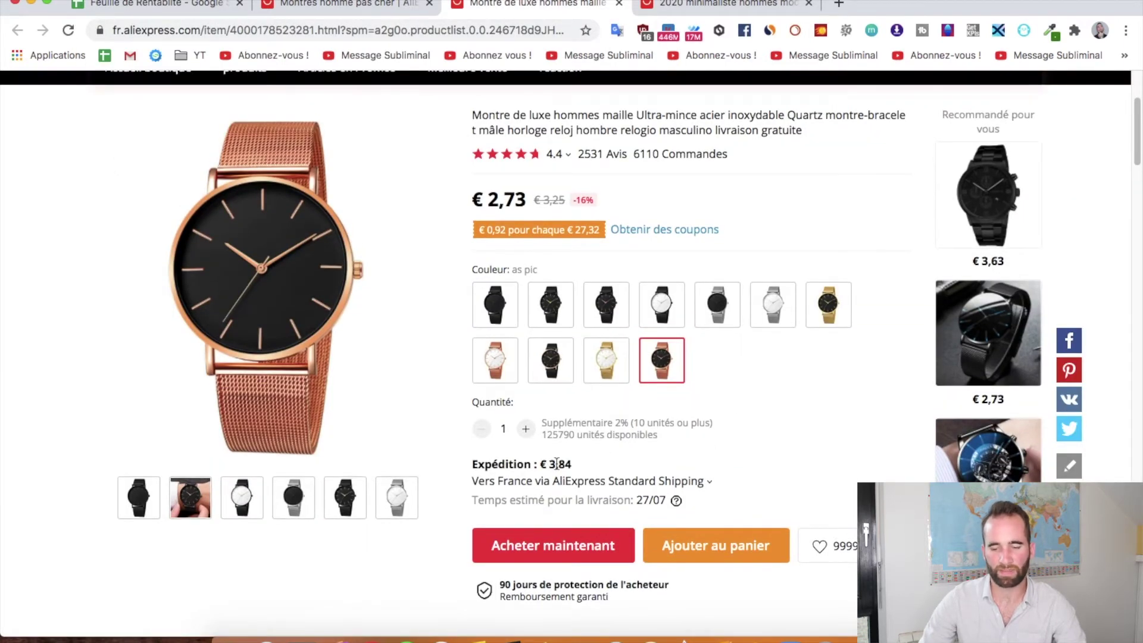
{"action": "left_click_drag", "start_coordinate": [488, 199], "coordinate": [527, 202]}
{"action": "scroll", "coordinate": [511, 194], "scroll_direction": "up", "scroll_amount": 1}
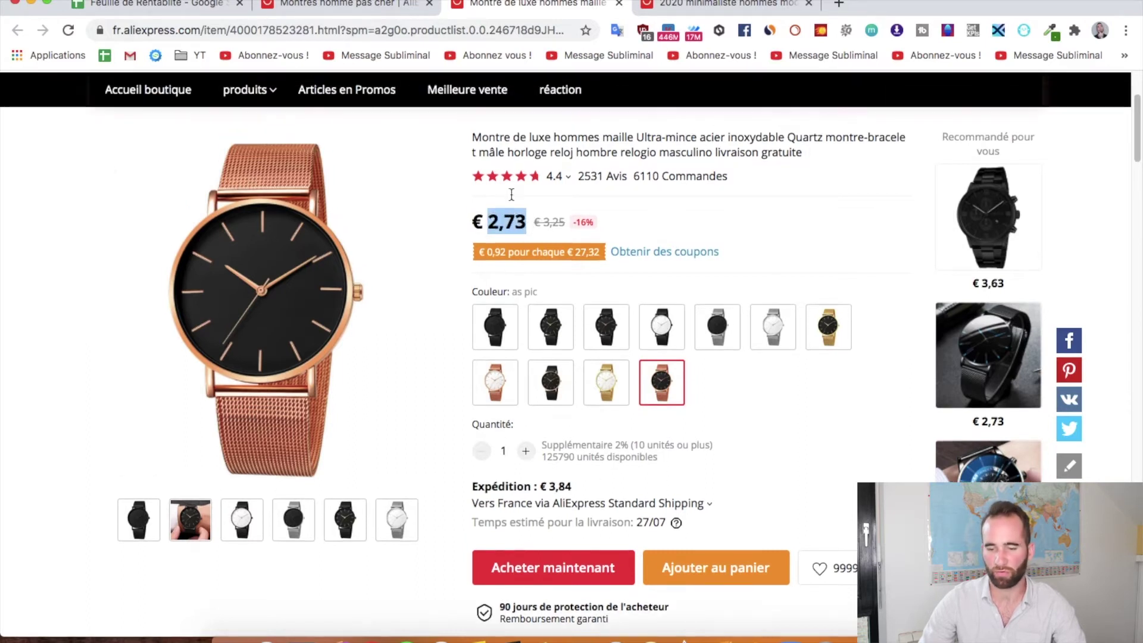
- Copy the listing's URL, enter Montre Batman as the product in A3 of the profitability sheet, and paste the supplier link in B3
{"action": "scroll", "coordinate": [360, 153], "scroll_direction": "up", "scroll_amount": 4}
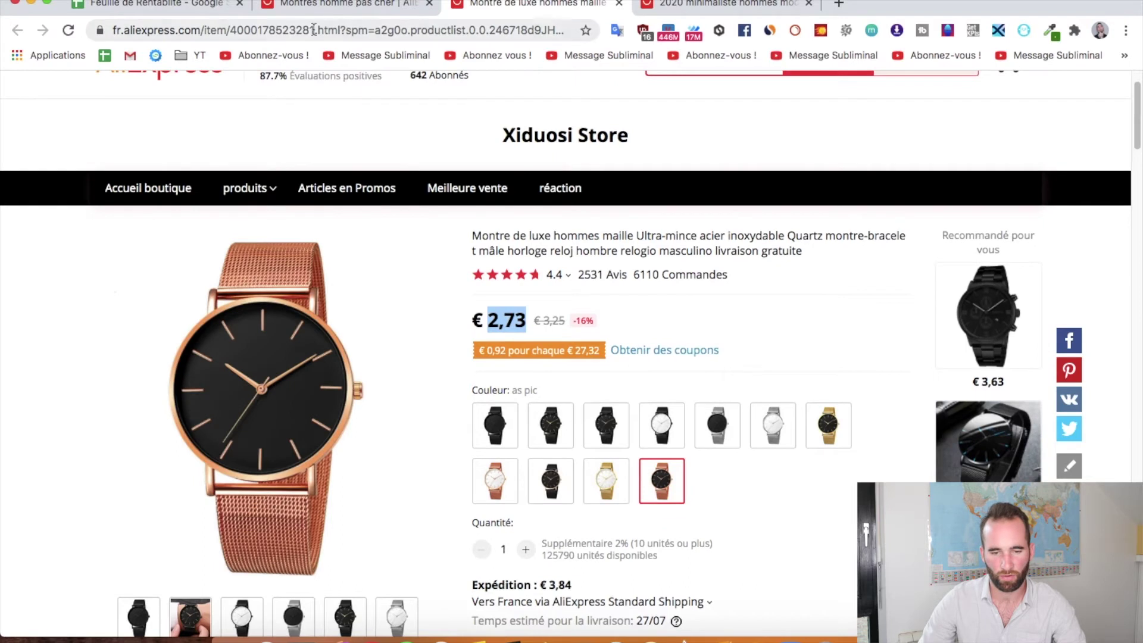
{"action": "left_click", "coordinate": [304, 33]}
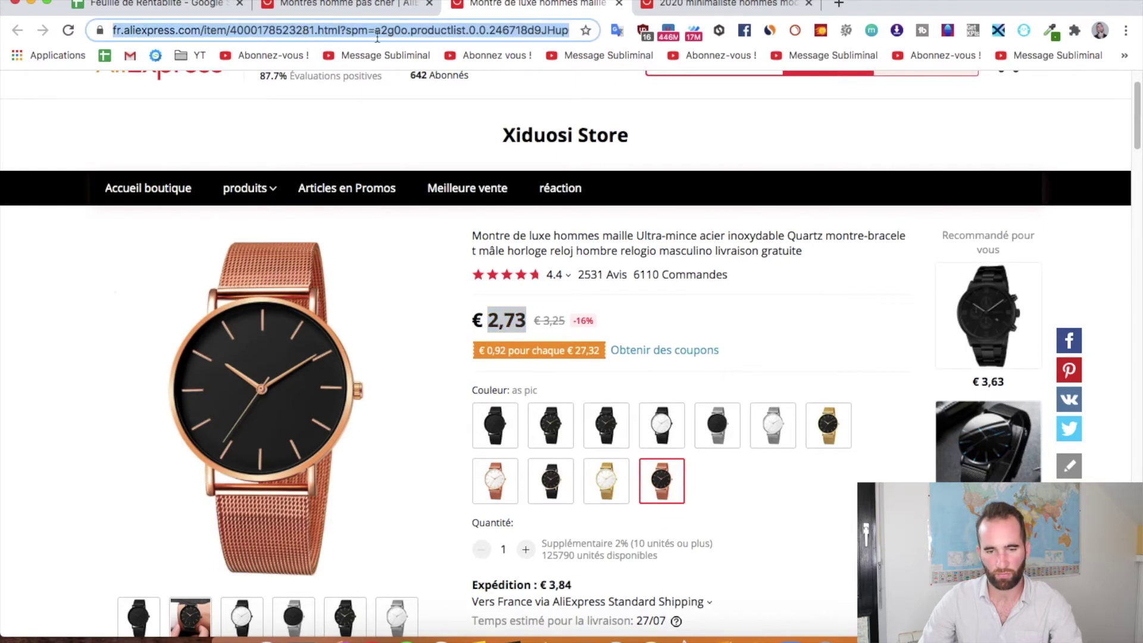
{"action": "left_click", "coordinate": [137, 5]}
{"action": "left_click", "coordinate": [298, 181]}
{"action": "left_click", "coordinate": [164, 183]}
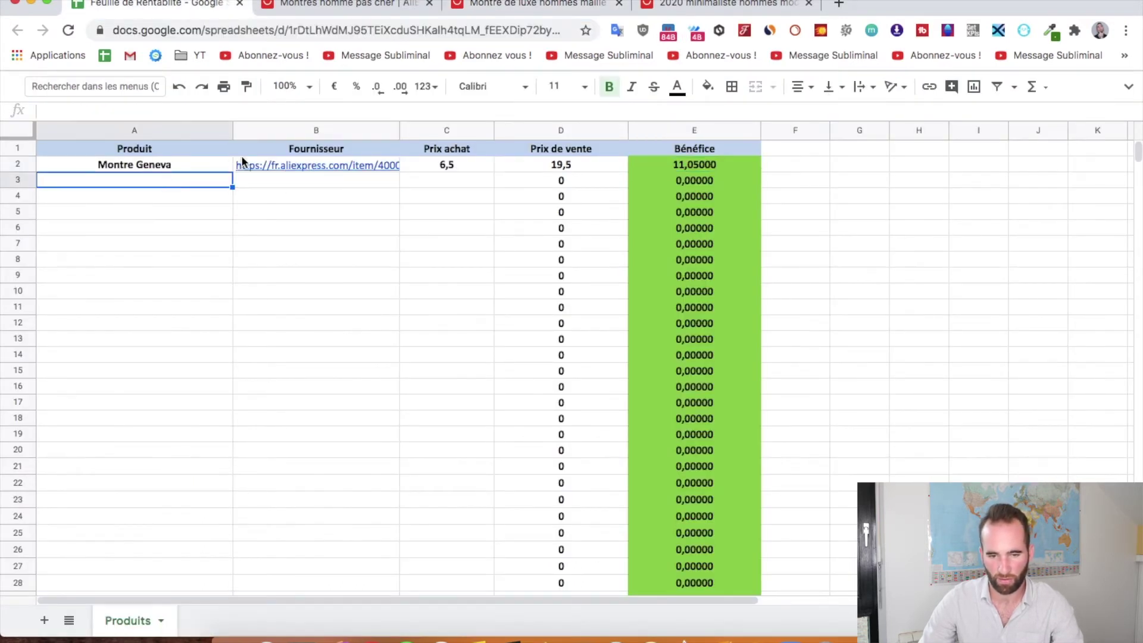
{"action": "type", "text": "Montre Batman"}
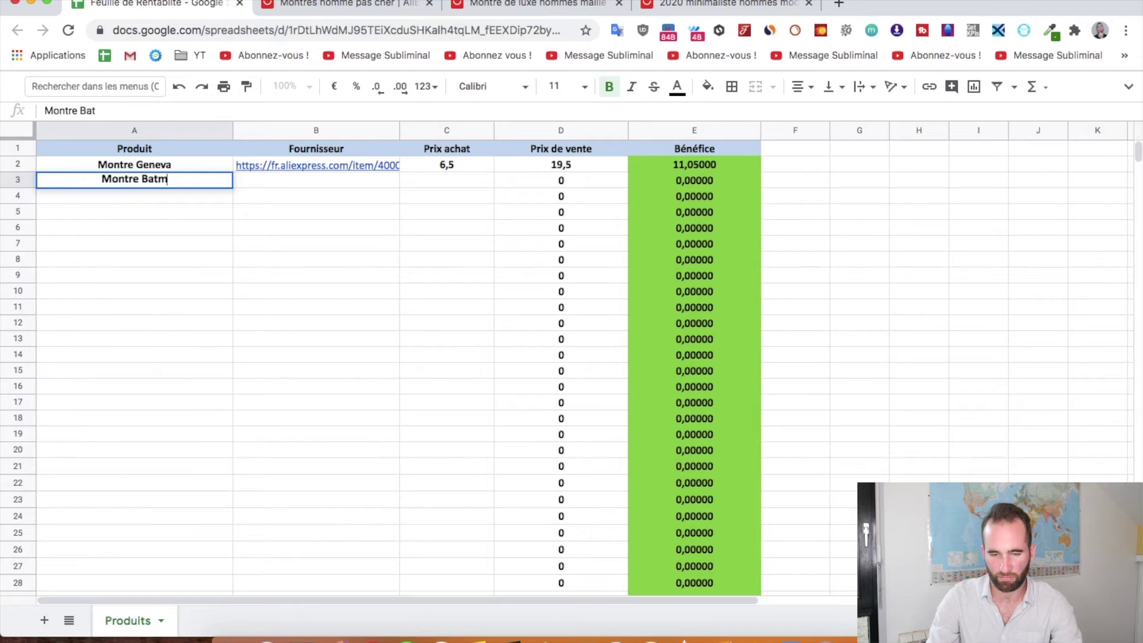
{"action": "key", "text": "Tab"}
{"action": "key", "text": "super+v"}
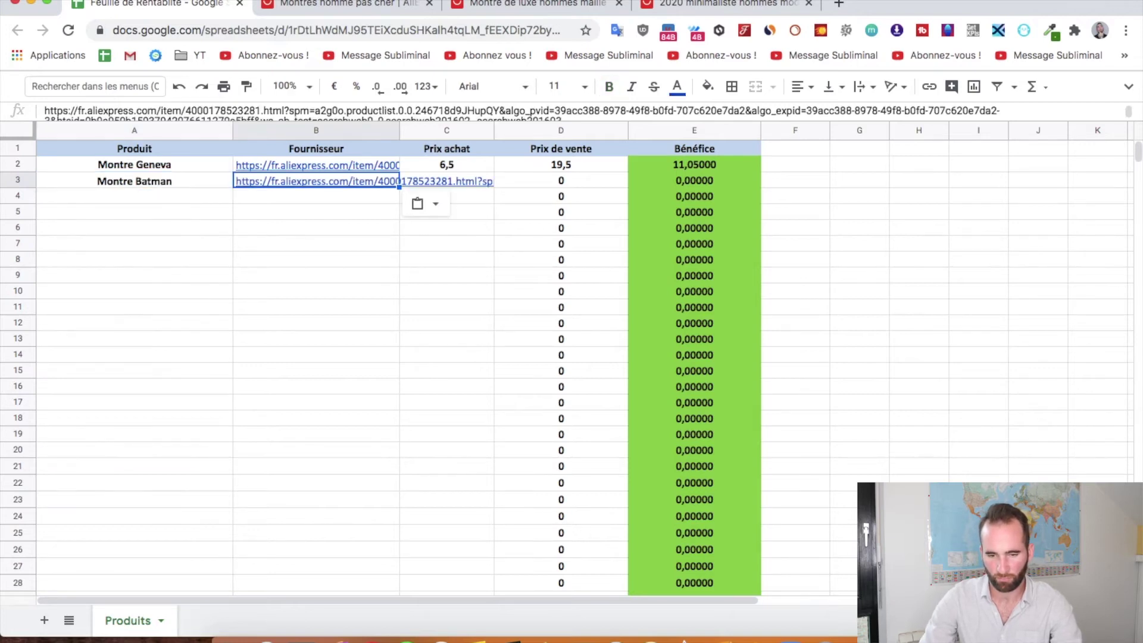
- Clip the overflowing supplier link in B3 to the width of its cell
{"action": "left_click", "coordinate": [470, 265]}
{"action": "left_click", "coordinate": [362, 181]}
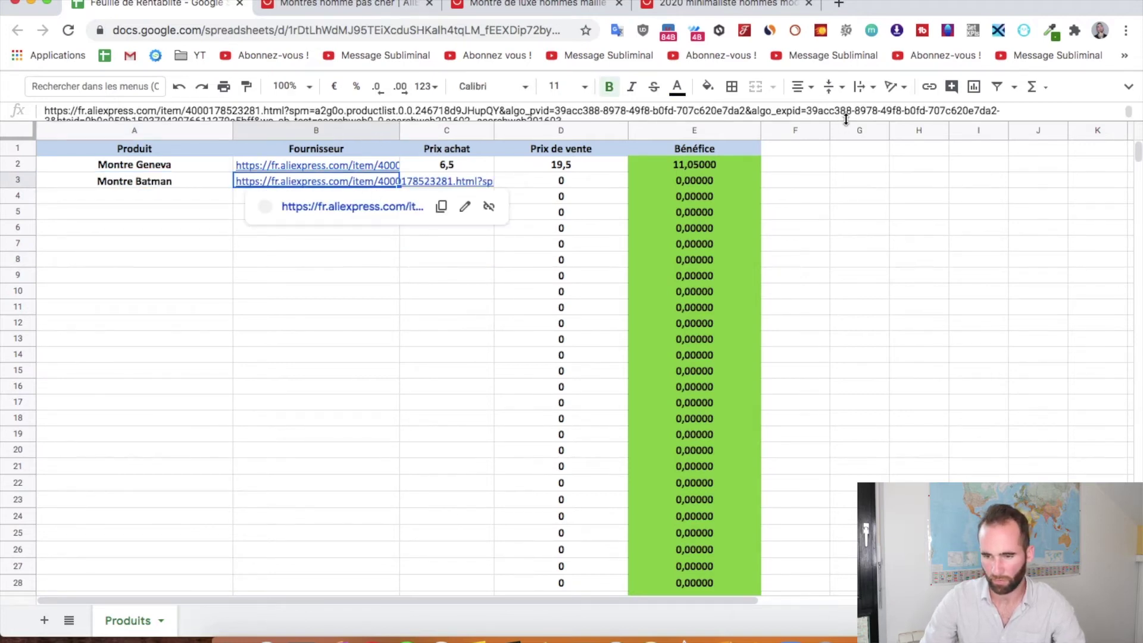
{"action": "left_click", "coordinate": [864, 86]}
{"action": "left_click", "coordinate": [903, 119]}
{"action": "left_click", "coordinate": [453, 277]}
- Enter 6,5 as Montre Batman's purchase price in C3
{"action": "left_click", "coordinate": [446, 183]}
{"action": "type", "text": "6,5"}
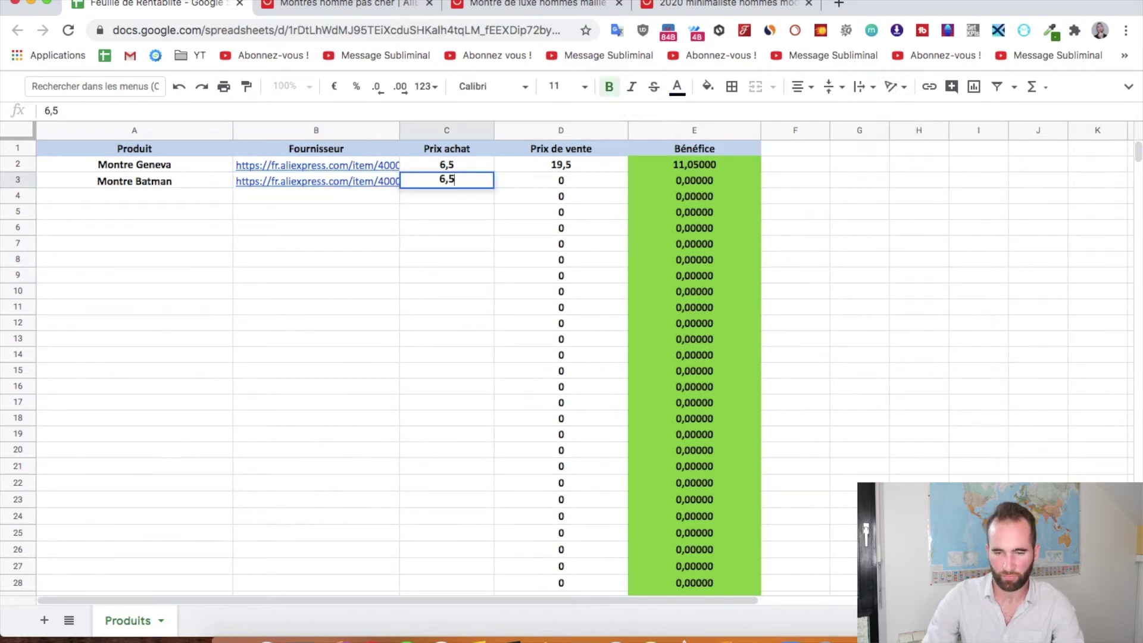
{"action": "left_click", "coordinate": [455, 277]}
- Return to the Xiduosi Store watch listing and review its order count, price and shipping cost
{"action": "key", "text": "ctrl+Tab"}
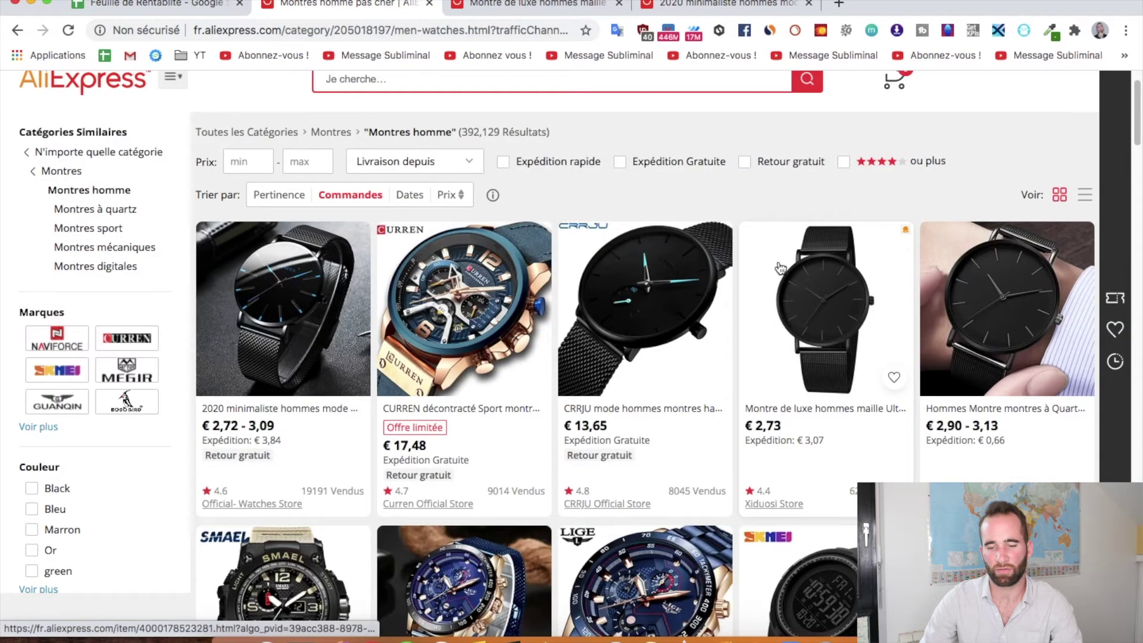
{"action": "key", "text": "ctrl+Tab"}
{"action": "scroll", "coordinate": [705, 215], "scroll_direction": "down", "scroll_amount": 3}
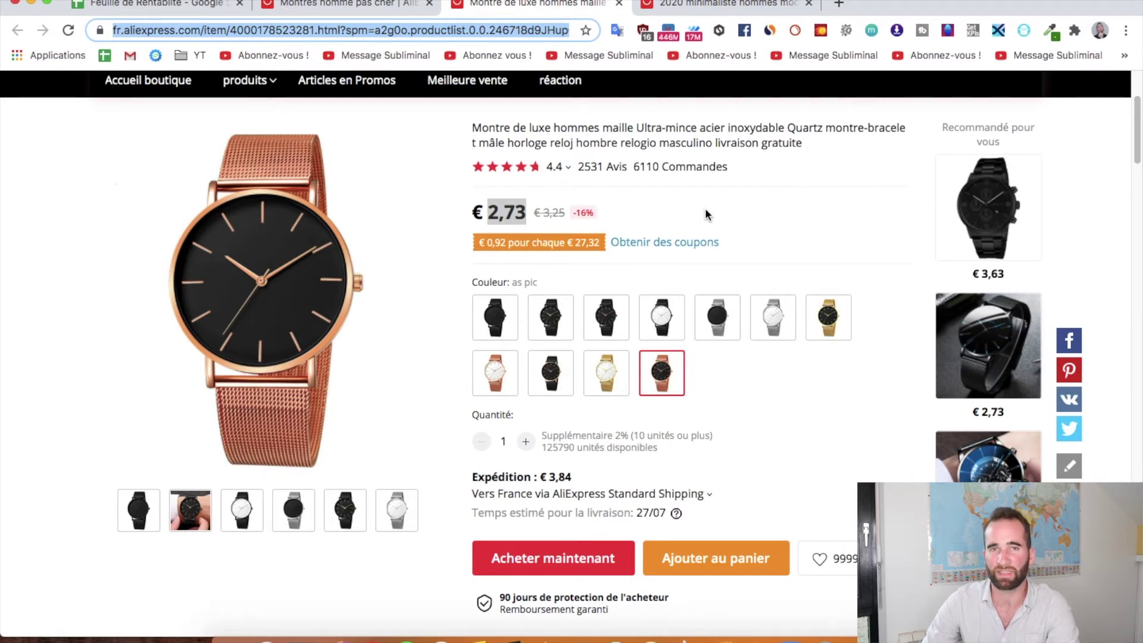
{"action": "left_click", "coordinate": [659, 217]}
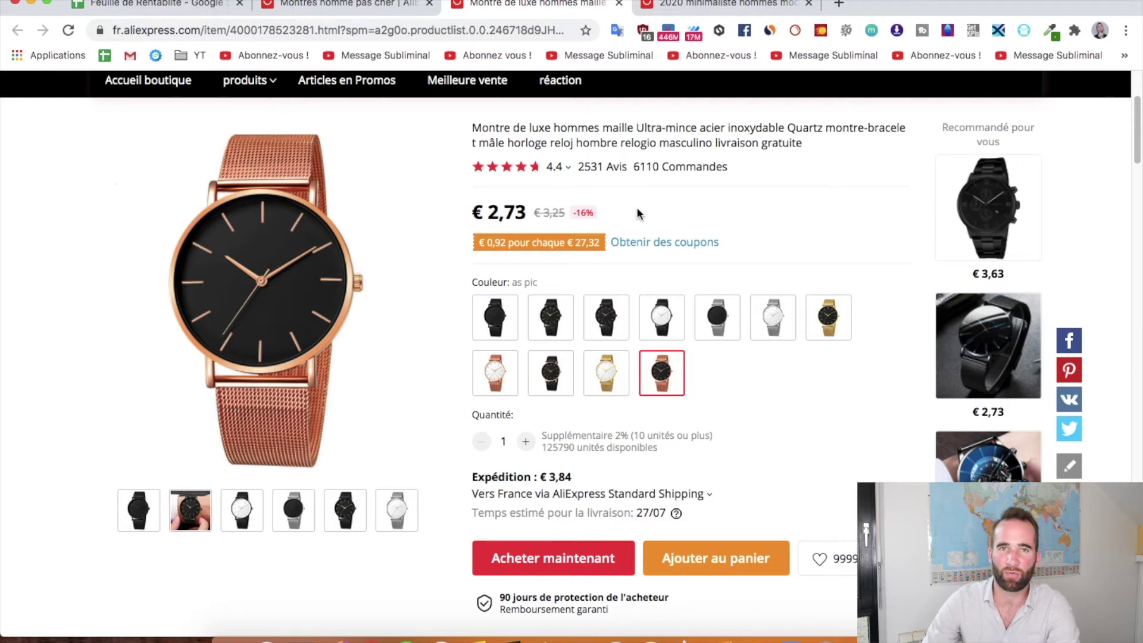
{"action": "scroll", "coordinate": [638, 213], "scroll_direction": "up", "scroll_amount": 1}
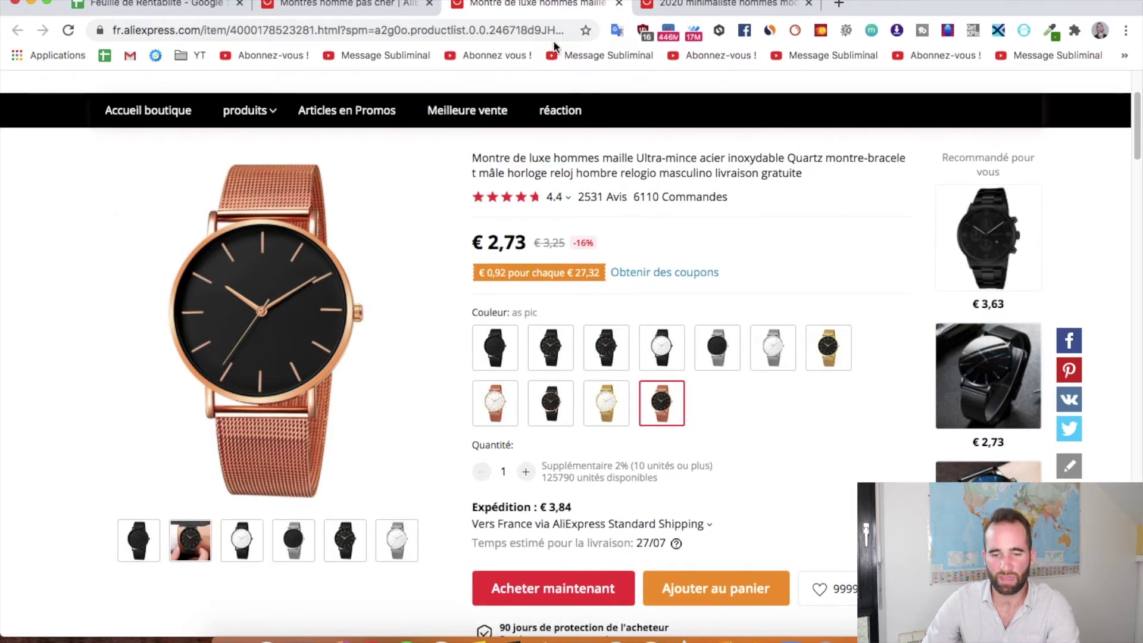
- Close both product listing tabs and go back from the sorted men's watches list to the AliExpress home page
{"action": "left_click", "coordinate": [719, 4]}
{"action": "left_click", "coordinate": [352, 7]}
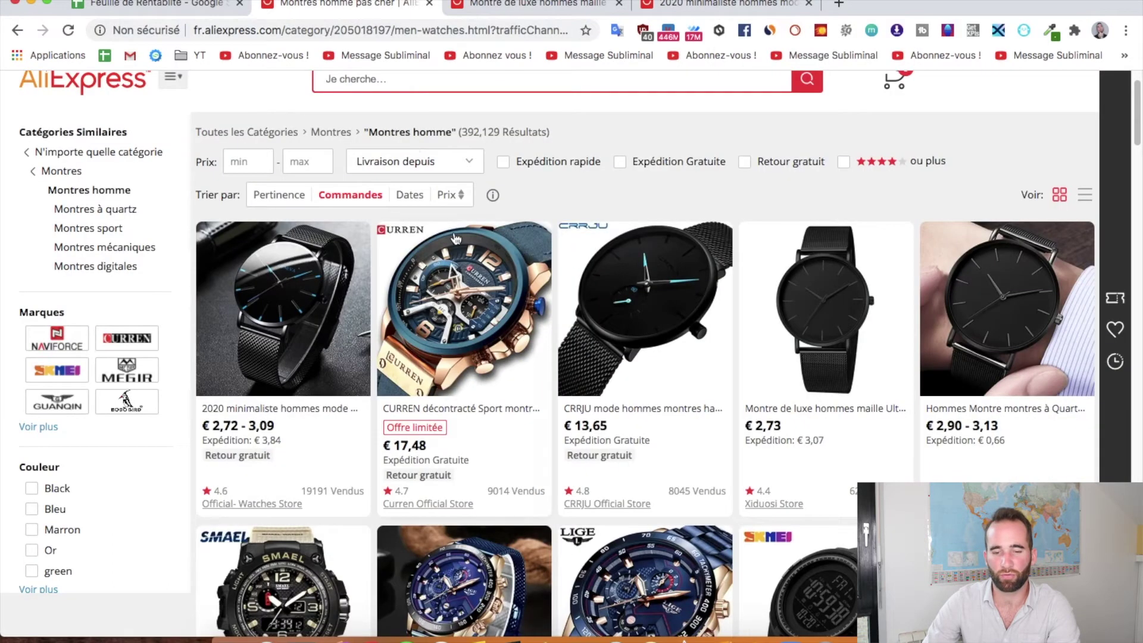
{"action": "left_click", "coordinate": [619, 4]}
{"action": "left_click", "coordinate": [619, 4]}
{"action": "scroll", "coordinate": [617, 120], "scroll_direction": "up", "scroll_amount": 3}
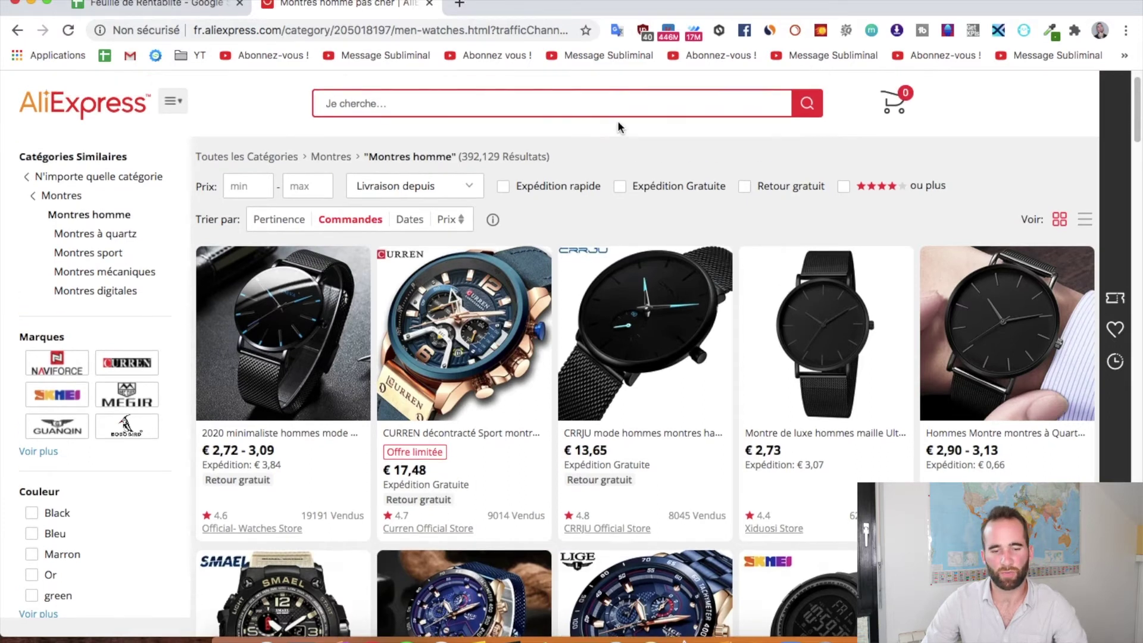
{"action": "left_click", "coordinate": [17, 30]}
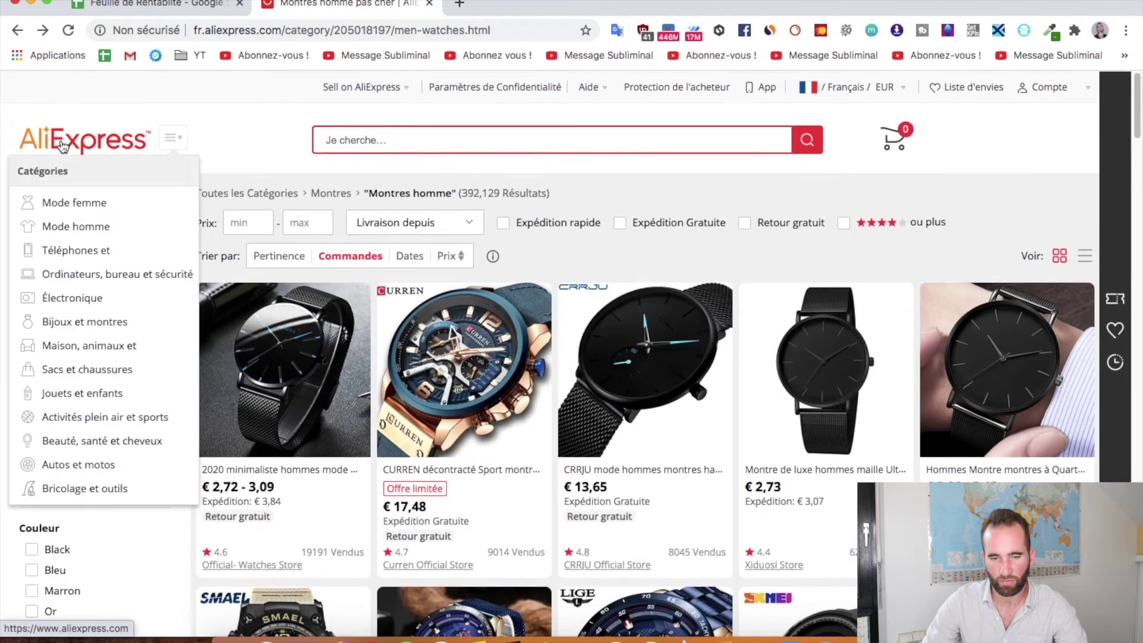
{"action": "left_click", "coordinate": [83, 123]}
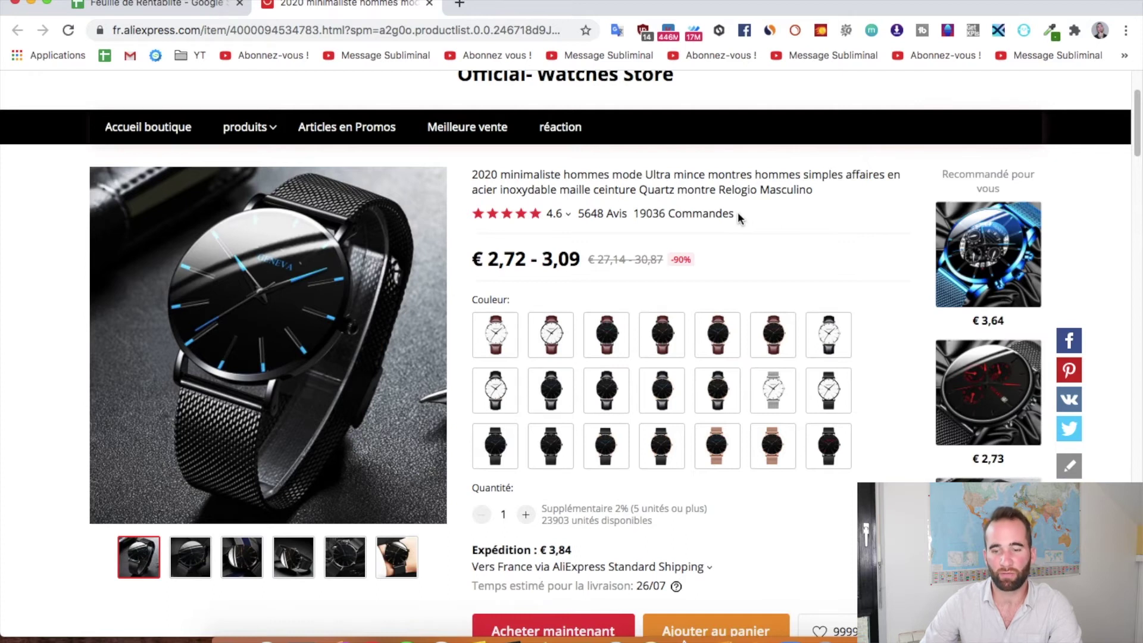
- Check the order count and star-rating breakdown of the "2020 minimaliste hommes mode" watch from Official- Watches Store
{"action": "double_click", "coordinate": [655, 213]}
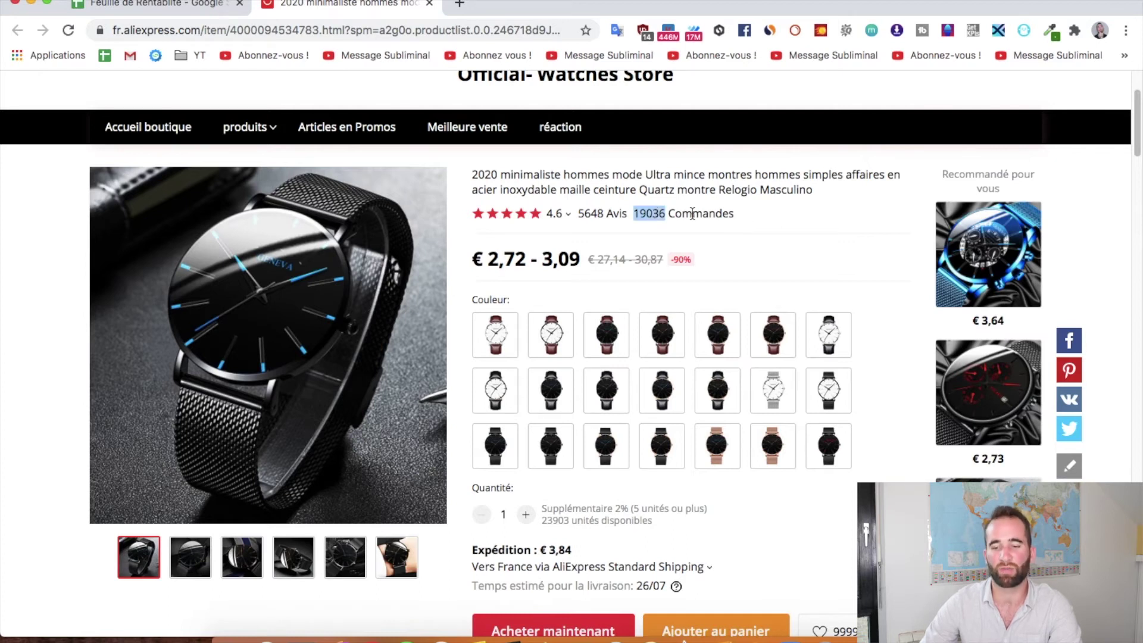
{"action": "mouse_move", "coordinate": [554, 217]}
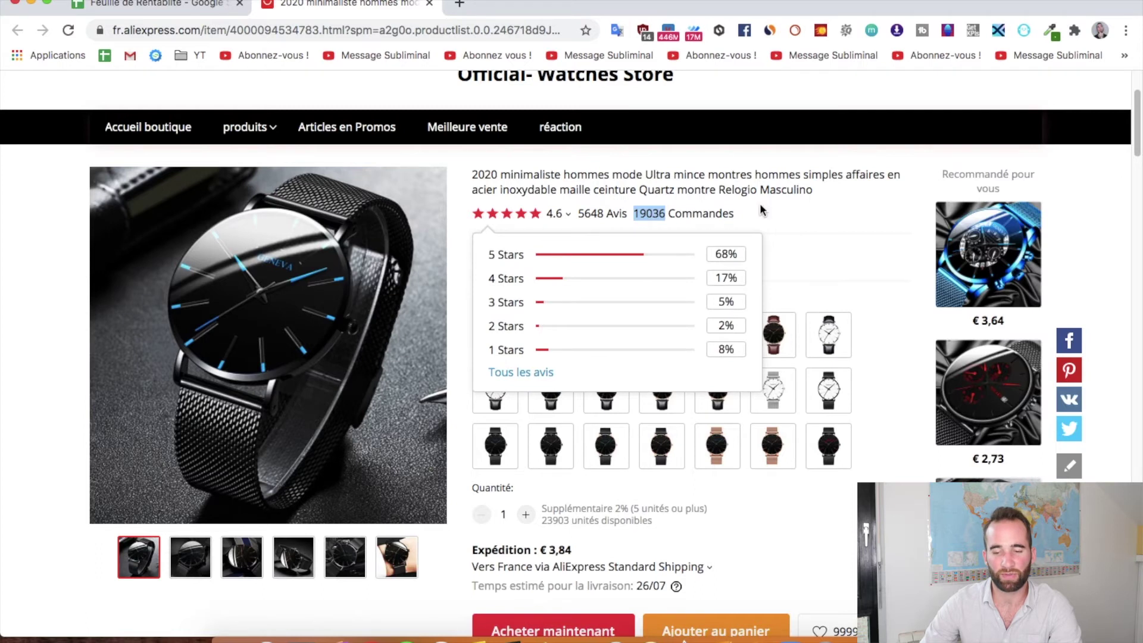
{"action": "left_click", "coordinate": [794, 219]}
- Examine the watch's product description and browse the recommended watches under "Vous aimerez aussi" for other popular models
{"action": "scroll", "coordinate": [765, 215], "scroll_direction": "down", "scroll_amount": 10}
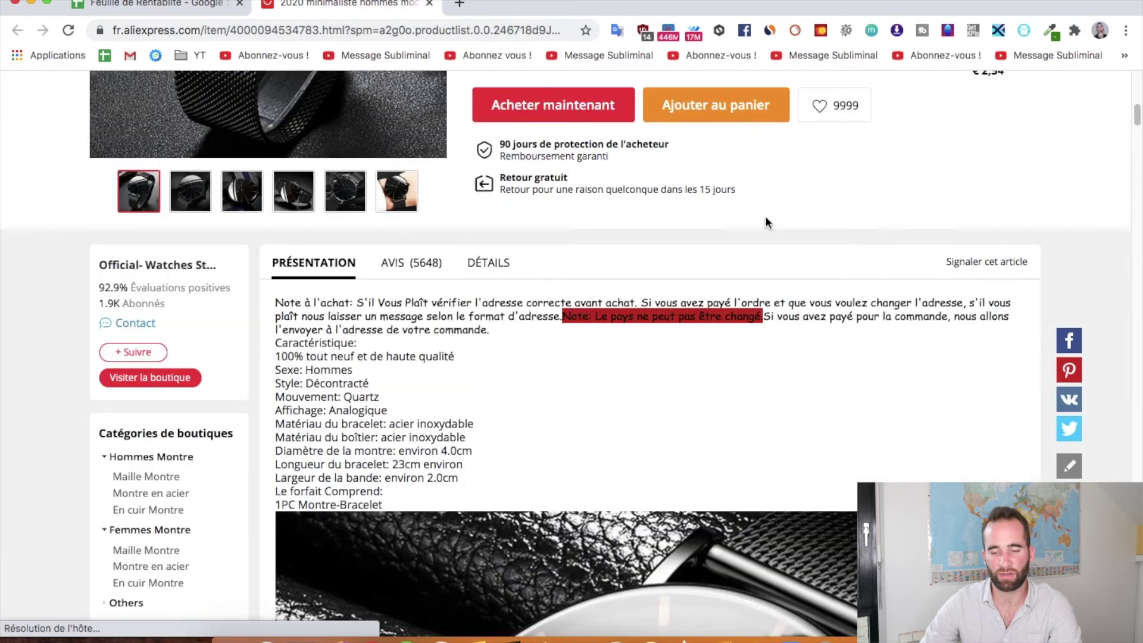
{"action": "scroll", "coordinate": [898, 245], "scroll_direction": "down", "scroll_amount": 8}
{"action": "scroll", "coordinate": [842, 471], "scroll_direction": "down", "scroll_amount": 20}
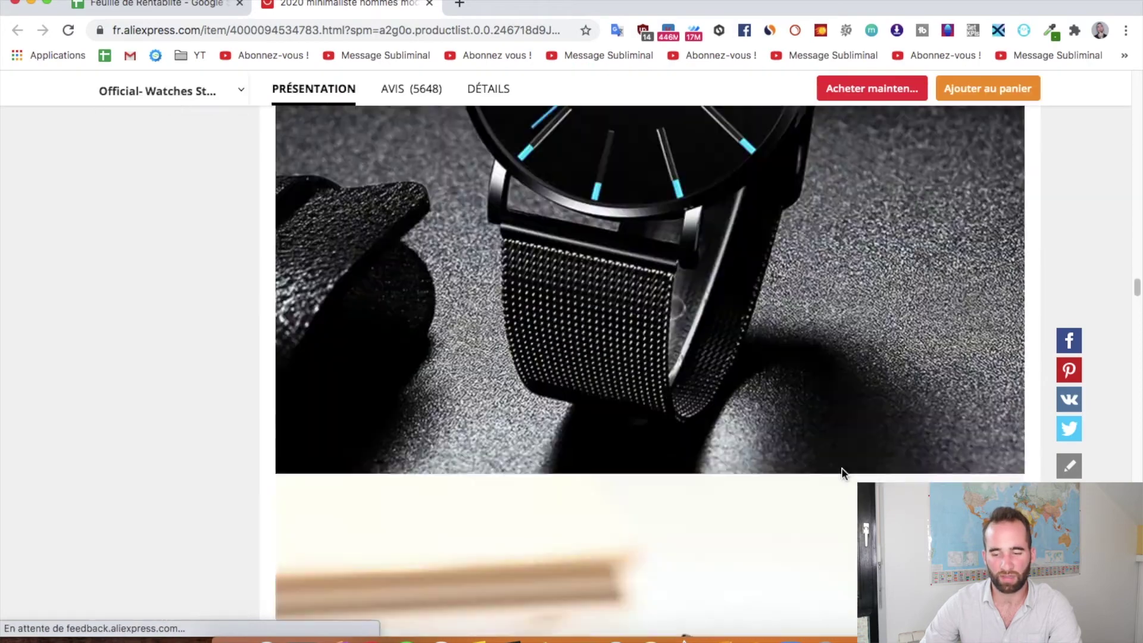
{"action": "scroll", "coordinate": [842, 468], "scroll_direction": "down", "scroll_amount": 20}
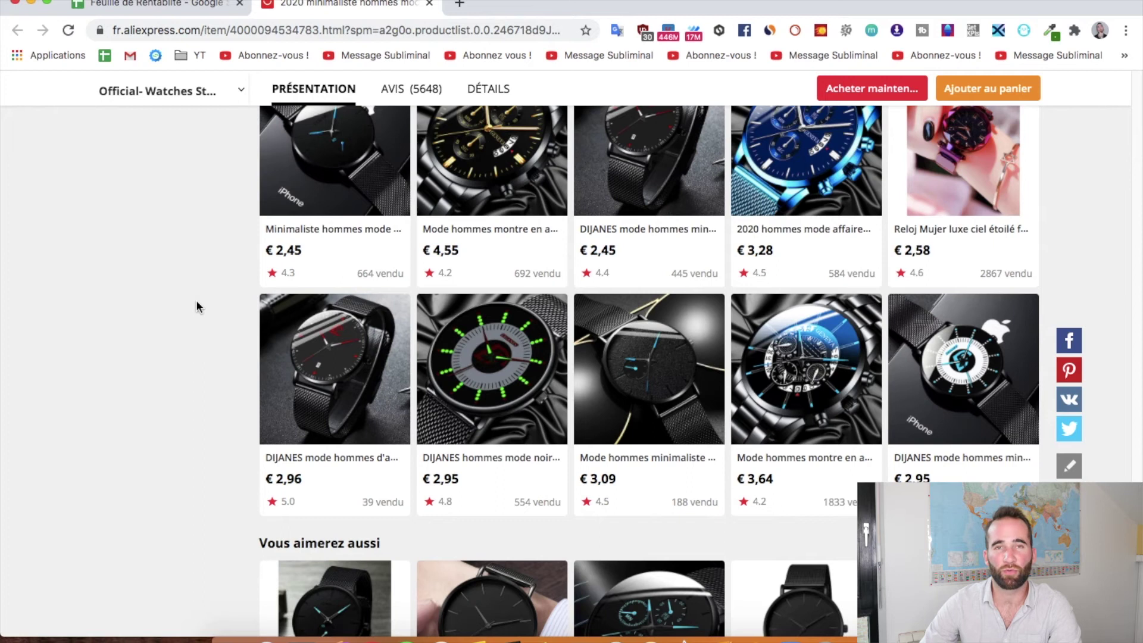
{"action": "scroll", "coordinate": [196, 302], "scroll_direction": "down", "scroll_amount": 10}
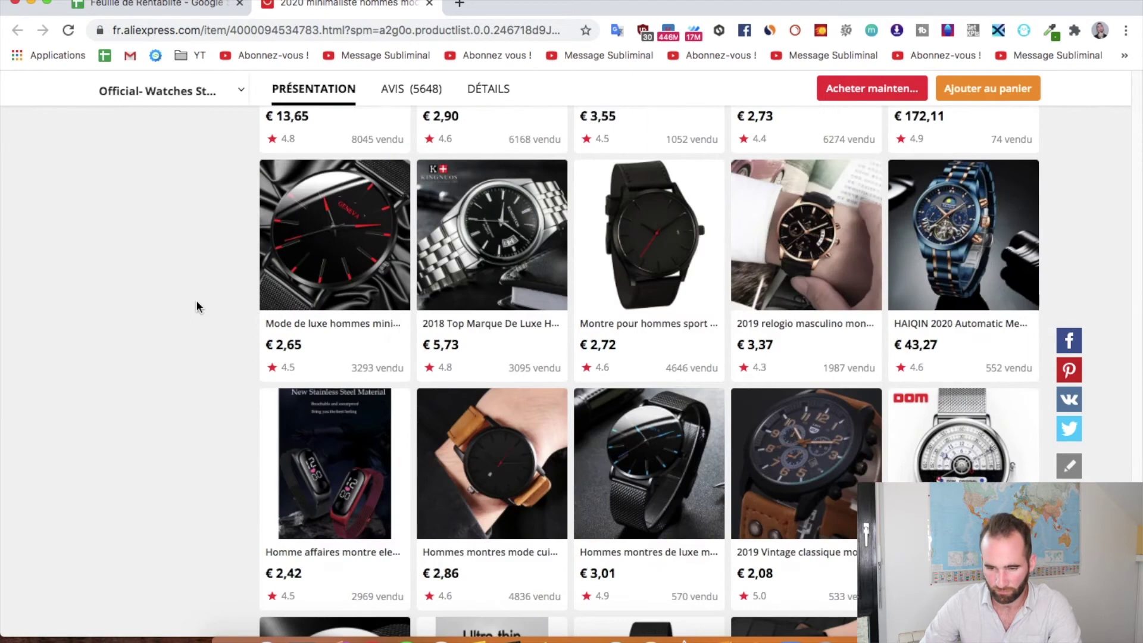
{"action": "scroll", "coordinate": [196, 303], "scroll_direction": "down", "scroll_amount": 1}
{"action": "scroll", "coordinate": [196, 307], "scroll_direction": "down", "scroll_amount": 2}
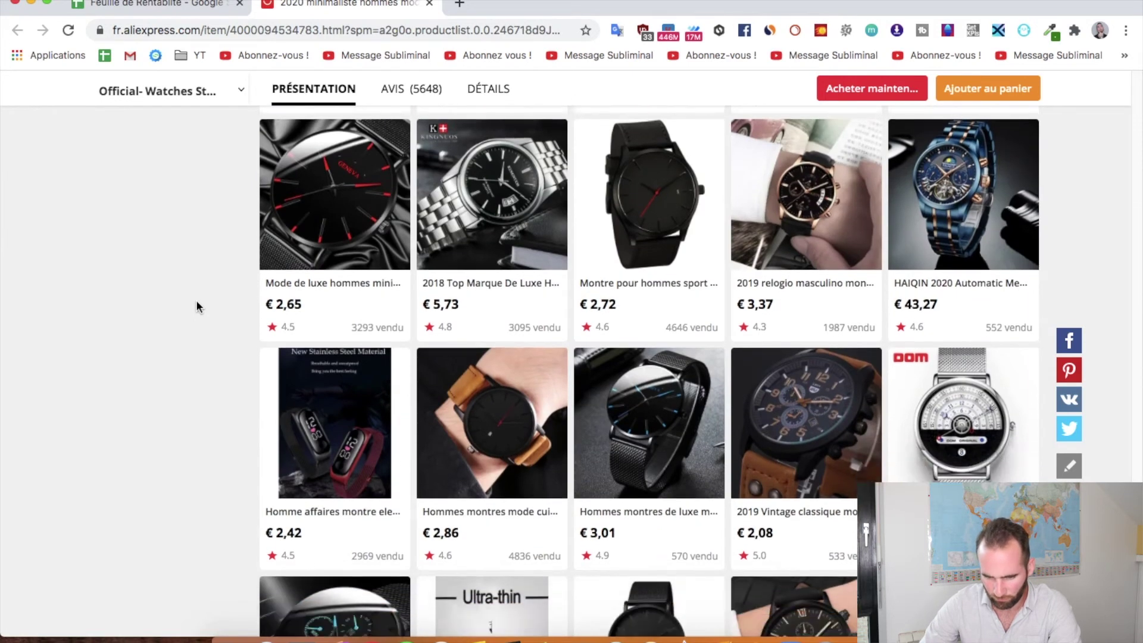
{"action": "scroll", "coordinate": [637, 408], "scroll_direction": "down", "scroll_amount": 1}
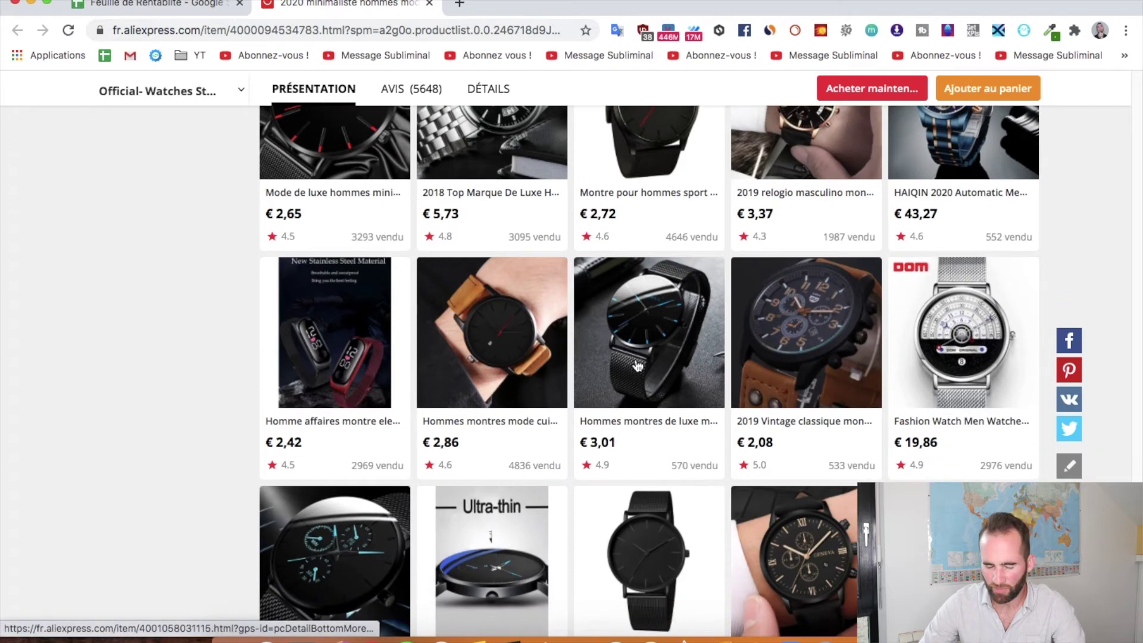
- Open the recommended "Hommes montres de luxe" watch priced at € 3,01 in a new tab and switch to its listing
{"action": "right_click", "coordinate": [635, 357]}
{"action": "left_click", "coordinate": [678, 365]}
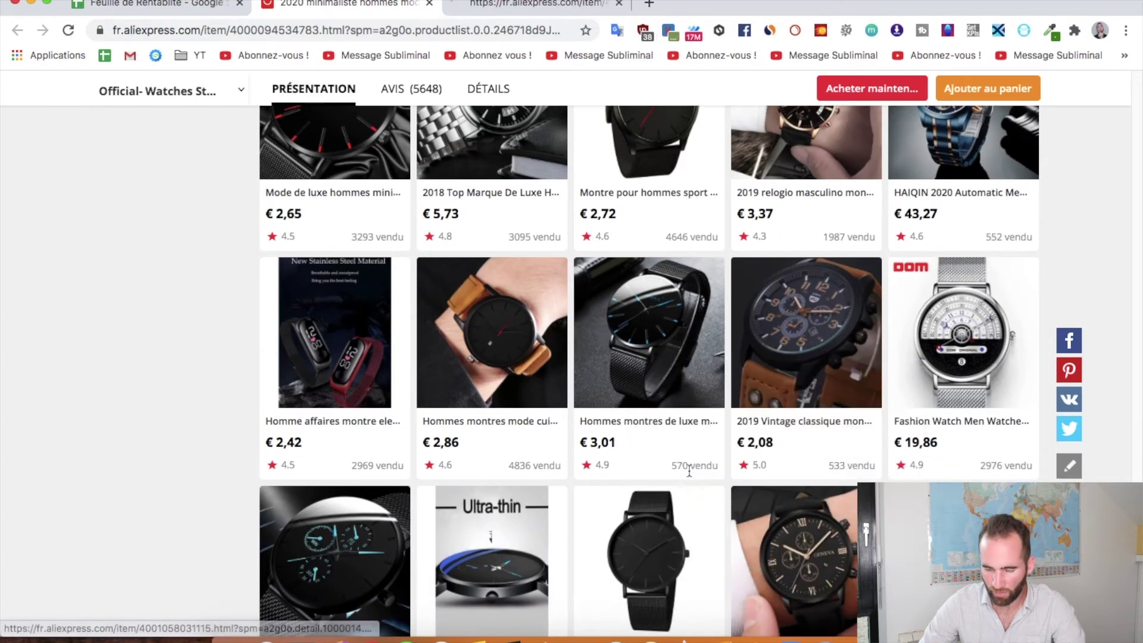
{"action": "double_click", "coordinate": [681, 465]}
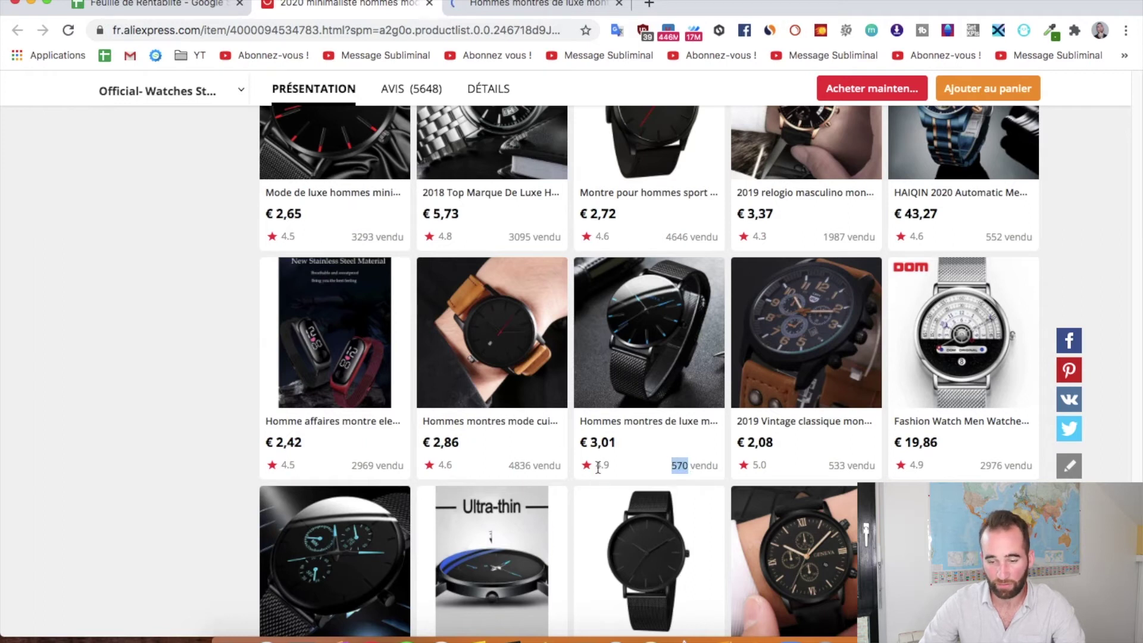
{"action": "key", "text": "ctrl+Tab"}
{"action": "scroll", "coordinate": [655, 387], "scroll_direction": "down", "scroll_amount": 5}
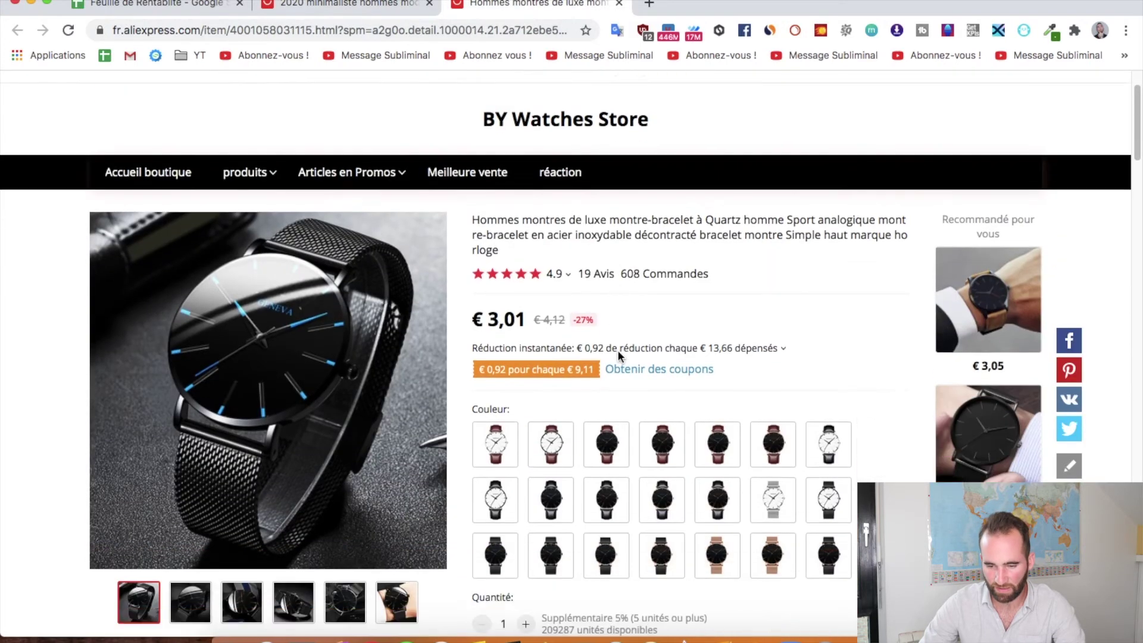
- Set the watch's shipping method to France to AliExpress Standard Shipping at € 2,92
{"action": "scroll", "coordinate": [704, 462], "scroll_direction": "down", "scroll_amount": 2}
{"action": "left_click", "coordinate": [661, 448]}
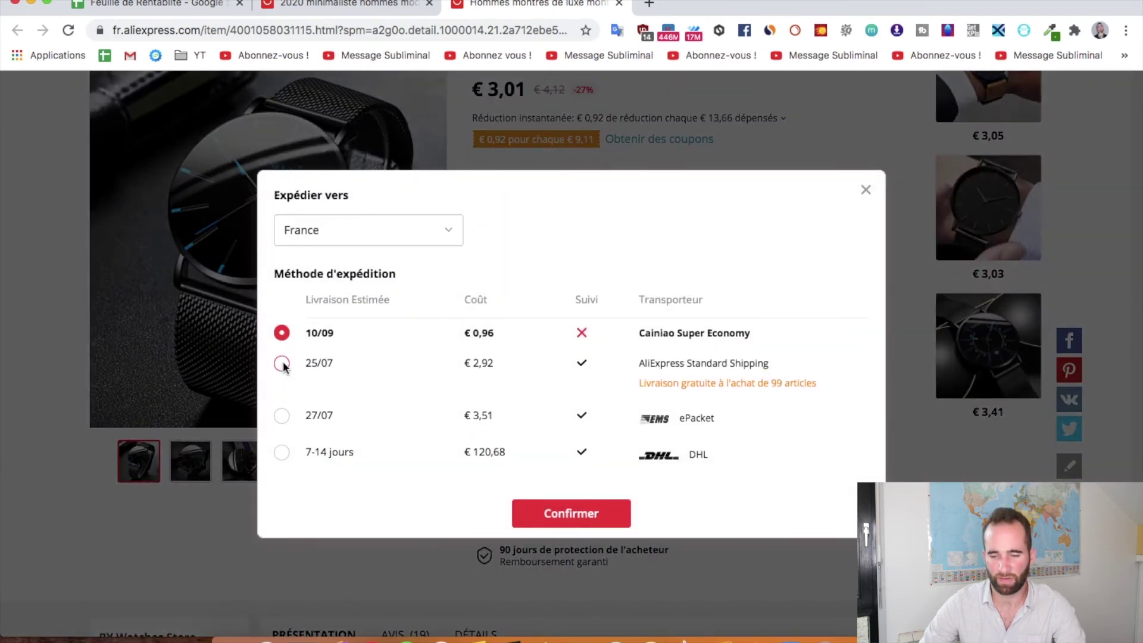
{"action": "left_click", "coordinate": [282, 363]}
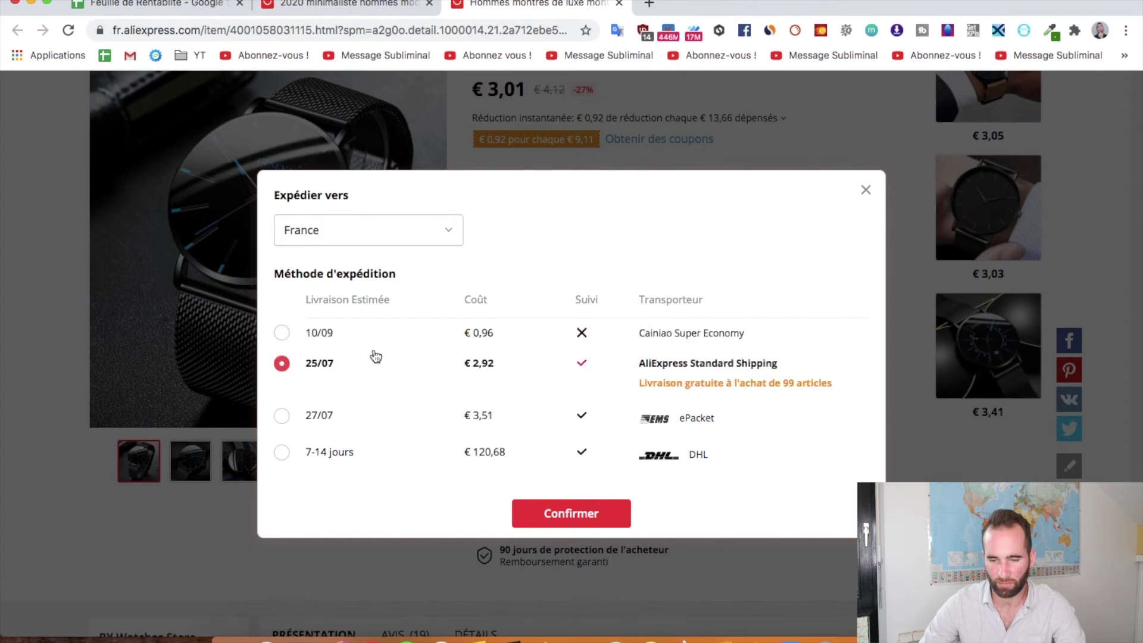
{"action": "left_click", "coordinate": [571, 514]}
{"action": "scroll", "coordinate": [662, 393], "scroll_direction": "up", "scroll_amount": 2}
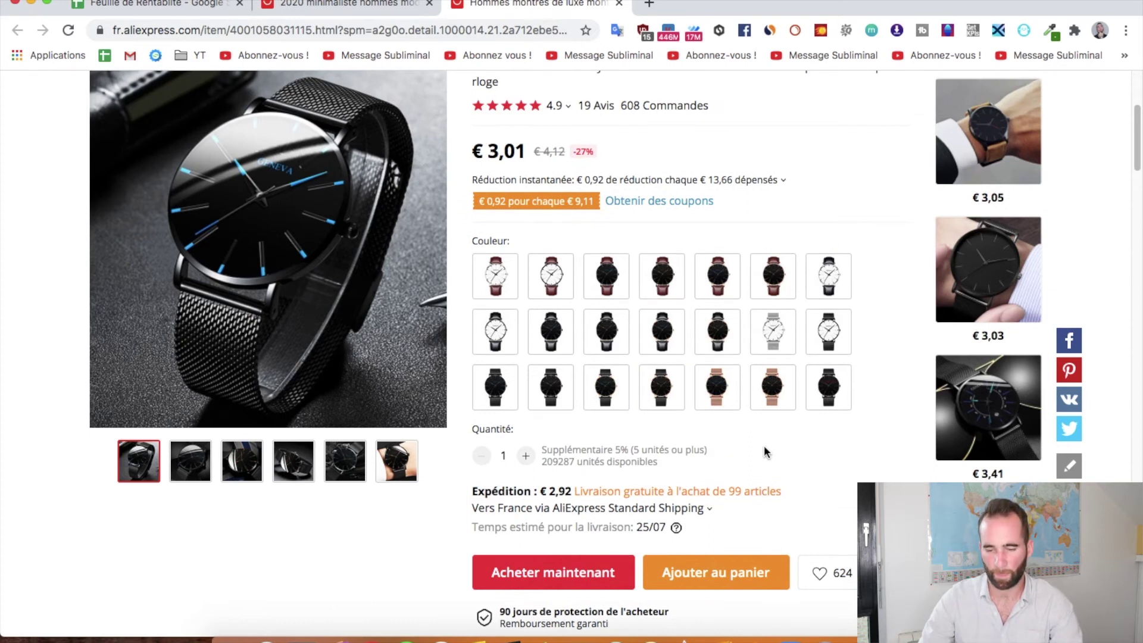
- Compare the orders, rating, price and shipping of the BY Watches Store listing with those of the Official- Watches Store listing
{"action": "scroll", "coordinate": [765, 446], "scroll_direction": "down", "scroll_amount": 1}
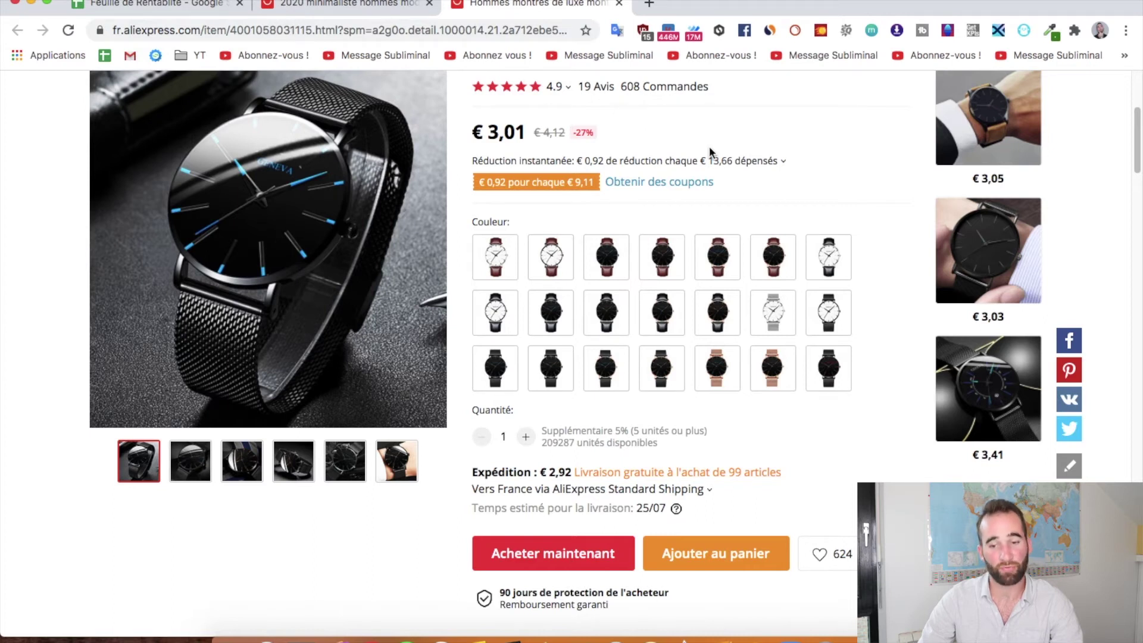
{"action": "scroll", "coordinate": [709, 152], "scroll_direction": "up", "scroll_amount": 1}
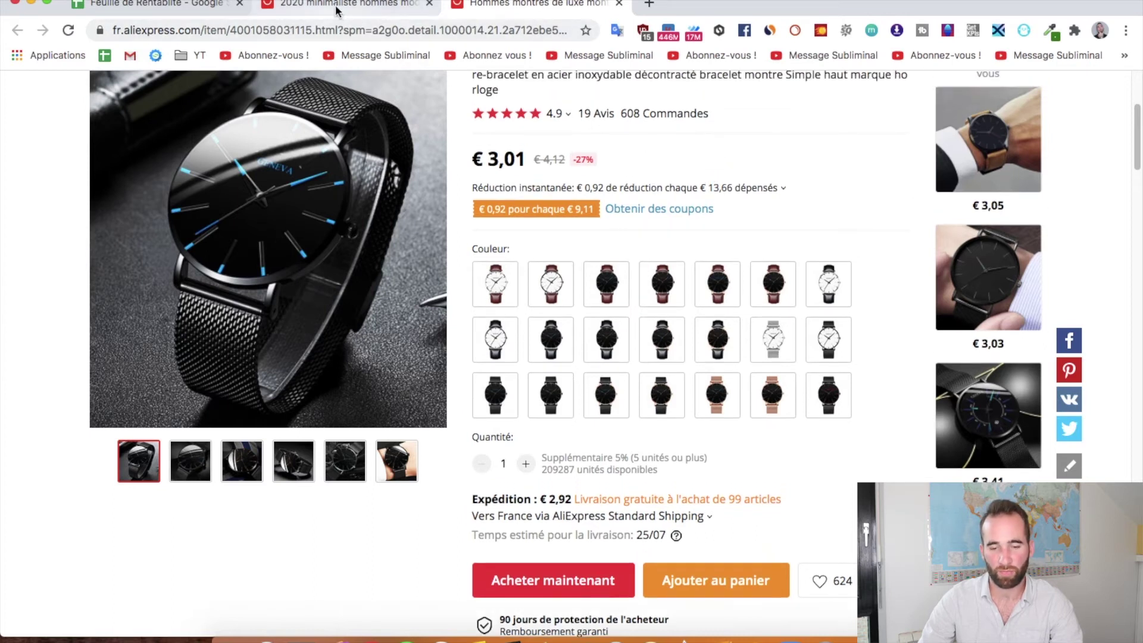
{"action": "left_click", "coordinate": [339, 6]}
{"action": "scroll", "coordinate": [427, 274], "scroll_direction": "up", "scroll_amount": 15}
{"action": "scroll", "coordinate": [426, 274], "scroll_direction": "up", "scroll_amount": 15}
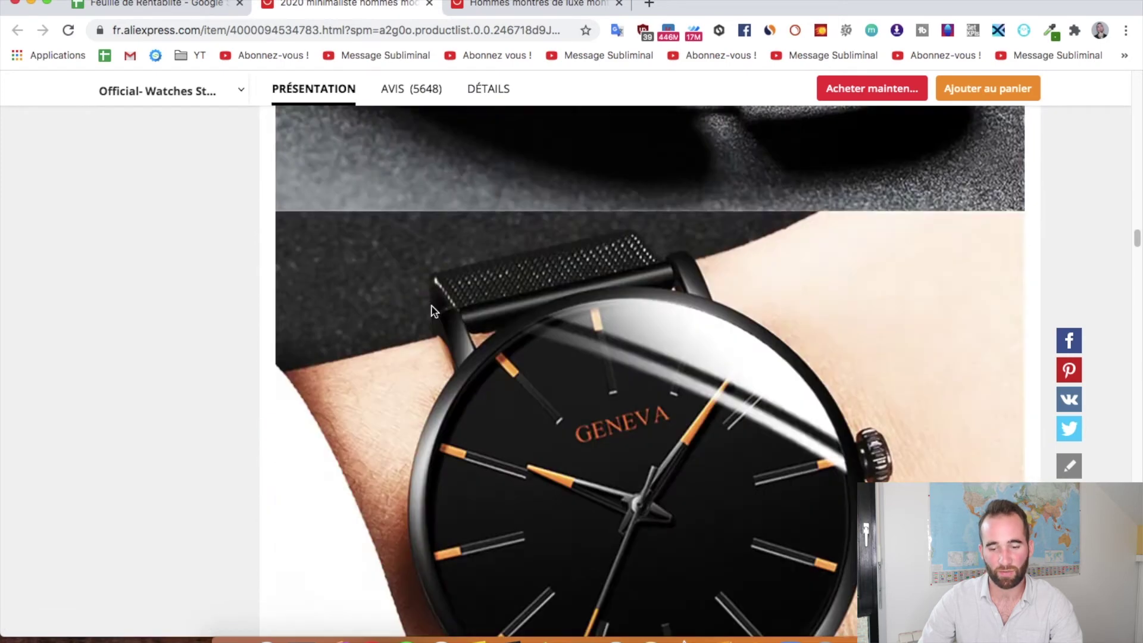
{"action": "scroll", "coordinate": [483, 306], "scroll_direction": "down", "scroll_amount": 1}
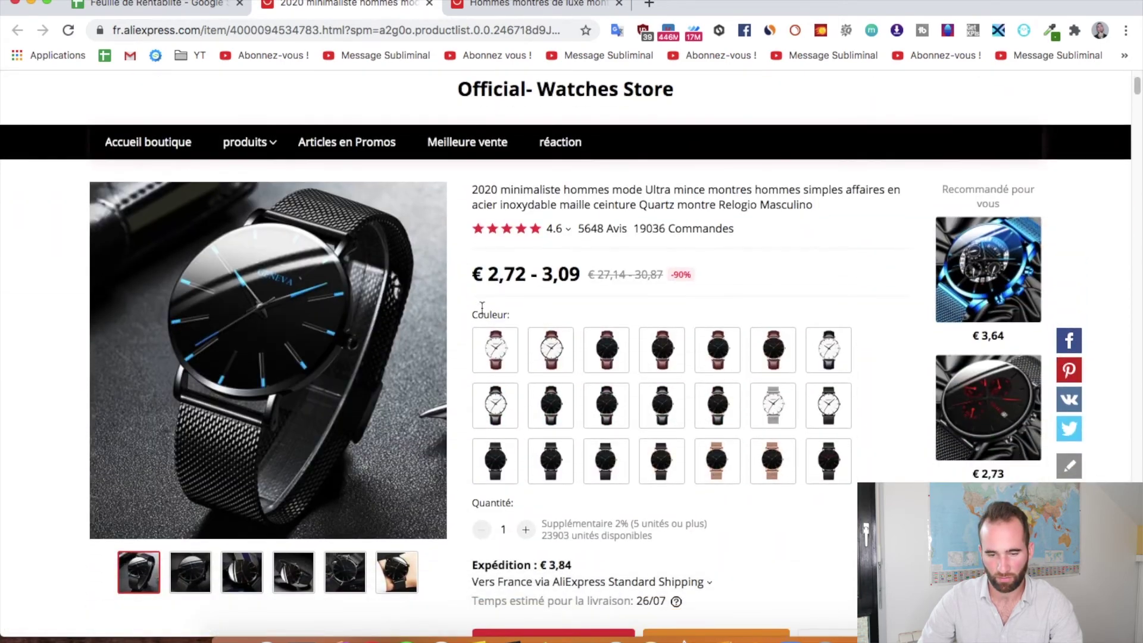
{"action": "key", "text": "ctrl+Tab"}
{"action": "scroll", "coordinate": [461, 320], "scroll_direction": "up", "scroll_amount": 6}
{"action": "scroll", "coordinate": [462, 319], "scroll_direction": "down", "scroll_amount": 4}
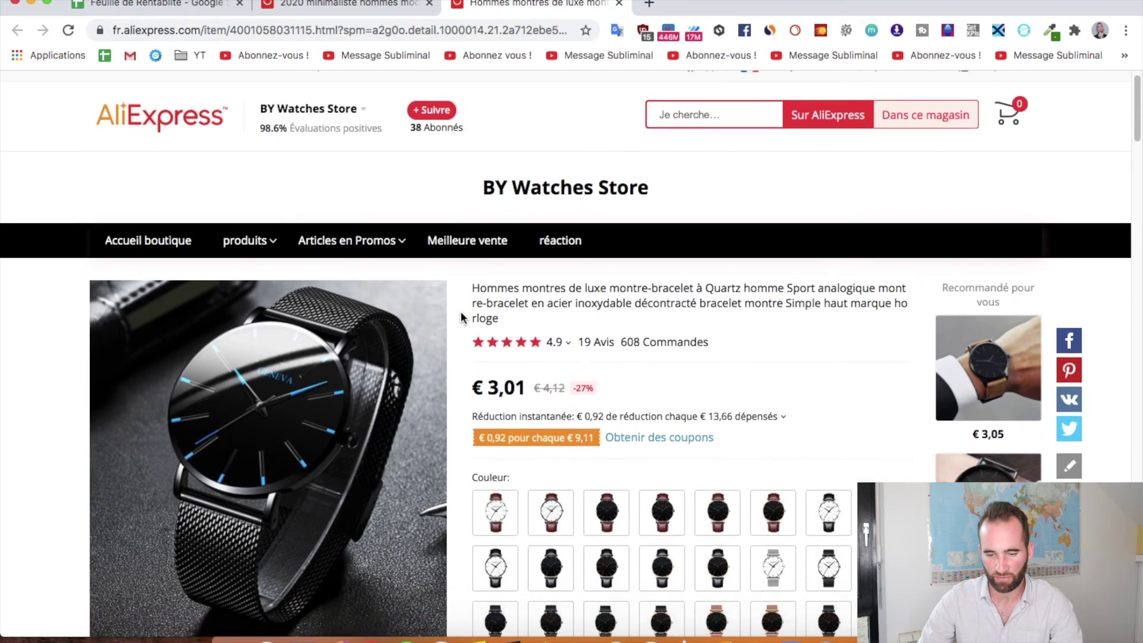
- Enter "MOntre Geneva 2" as product in A4 of the profitability sheet and paste the BY Watches Store listing's link as supplier in B4
{"action": "left_click", "coordinate": [286, 30]}
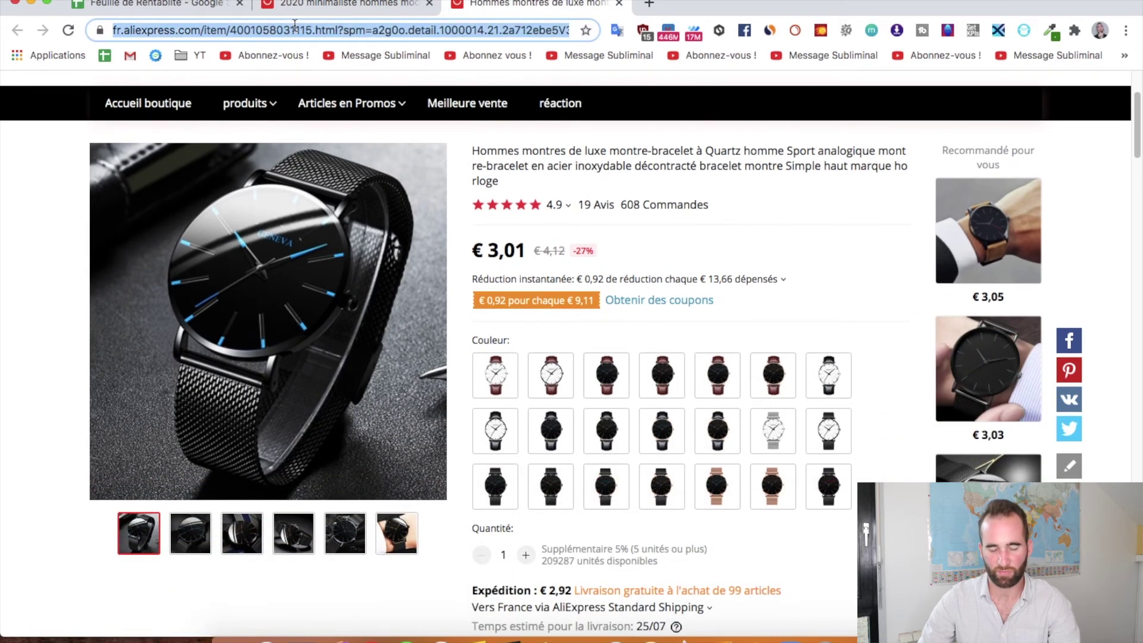
{"action": "left_click", "coordinate": [175, 6]}
{"action": "left_click", "coordinate": [130, 194]}
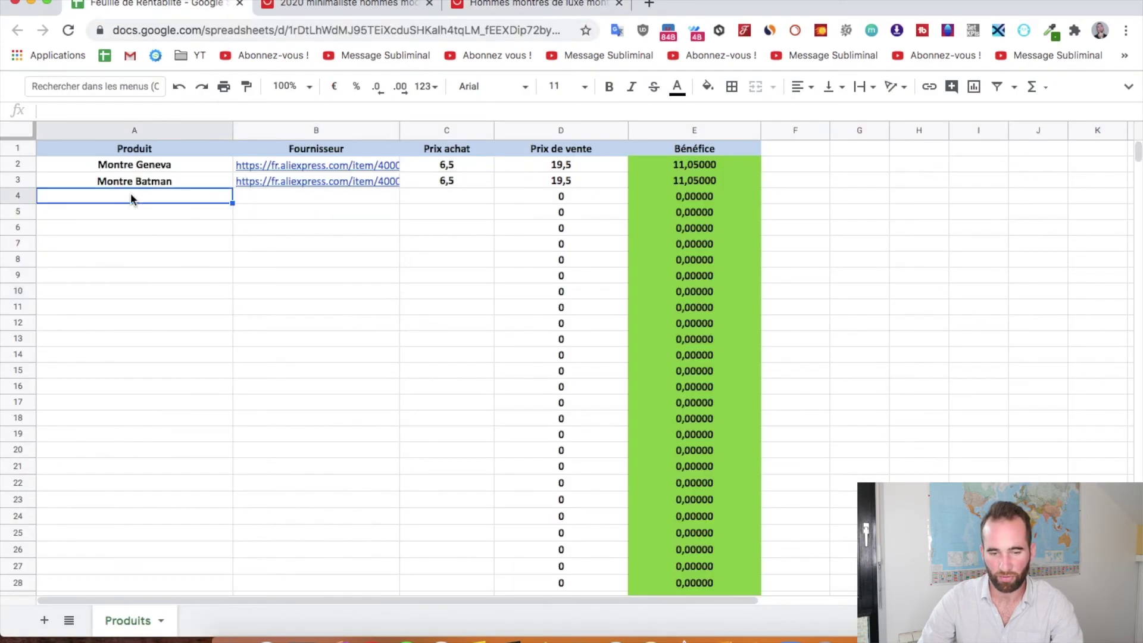
{"action": "type", "text": "MOn"}
{"action": "type", "text": "Geneva 2"}
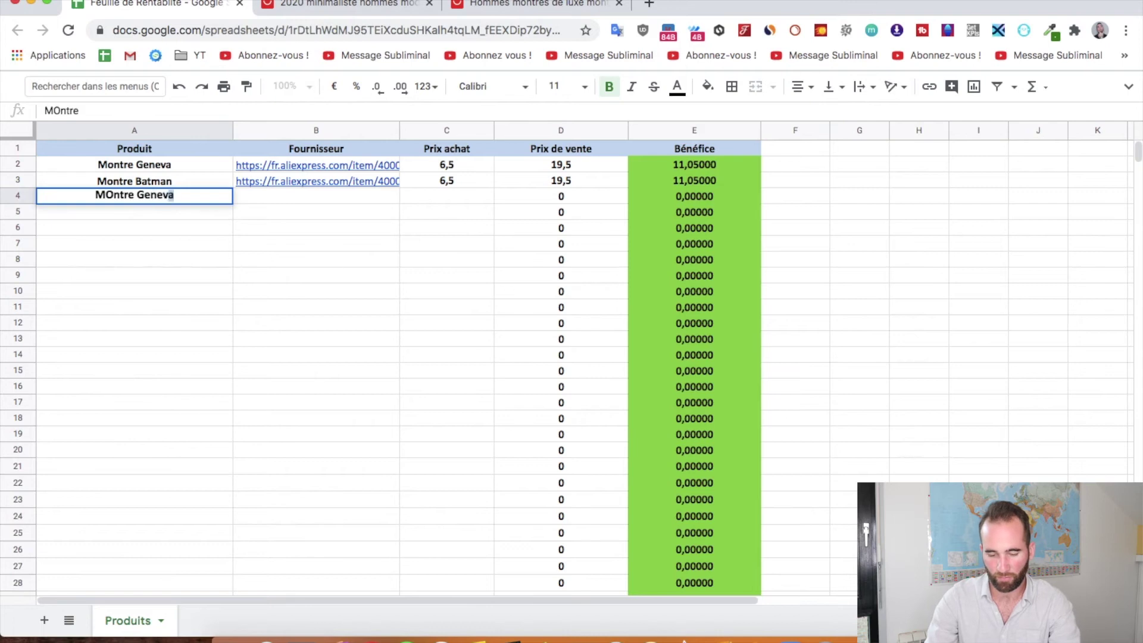
{"action": "key", "text": "Tab"}
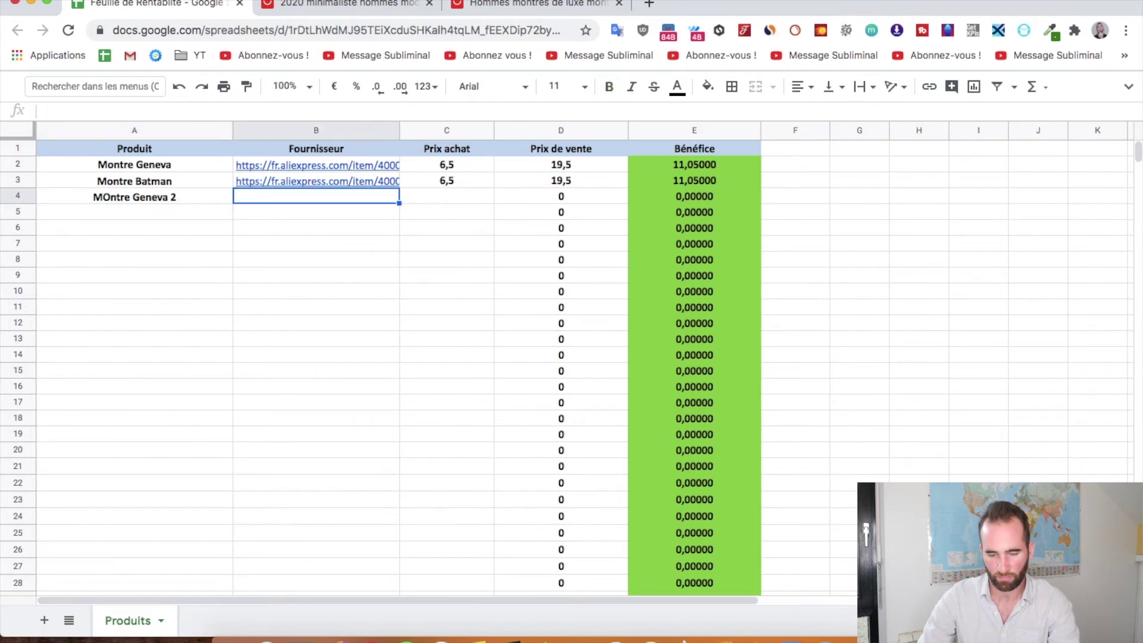
{"action": "key", "text": "super+v"}
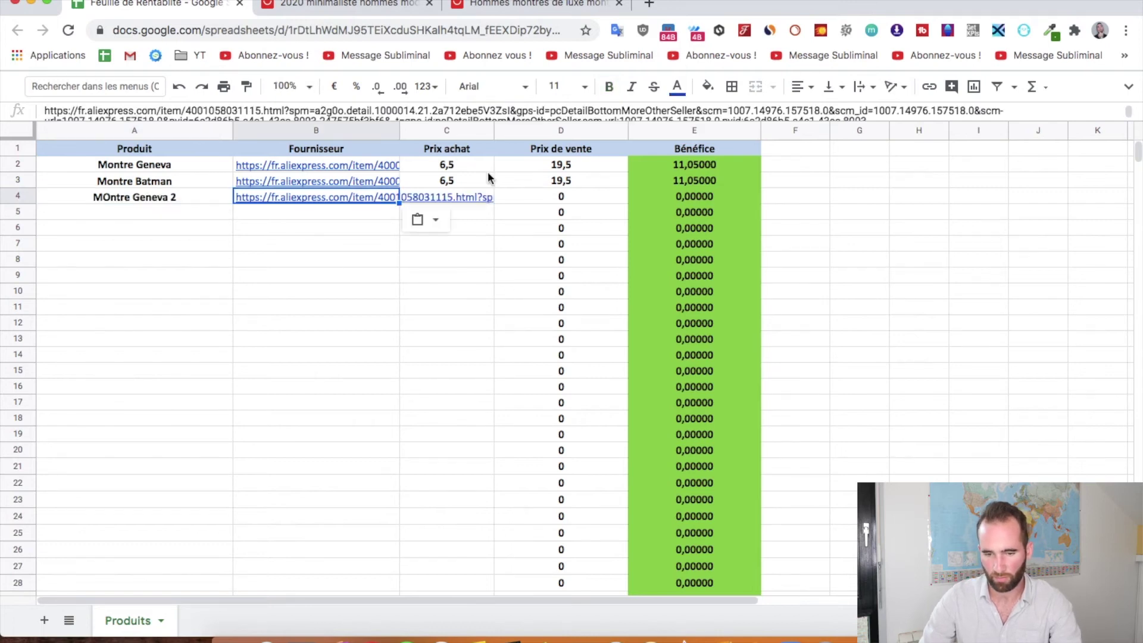
- Clip the overflowing supplier link in B4 and enter 6 as the purchase price in C4
{"action": "left_click", "coordinate": [861, 86]}
{"action": "left_click", "coordinate": [899, 119]}
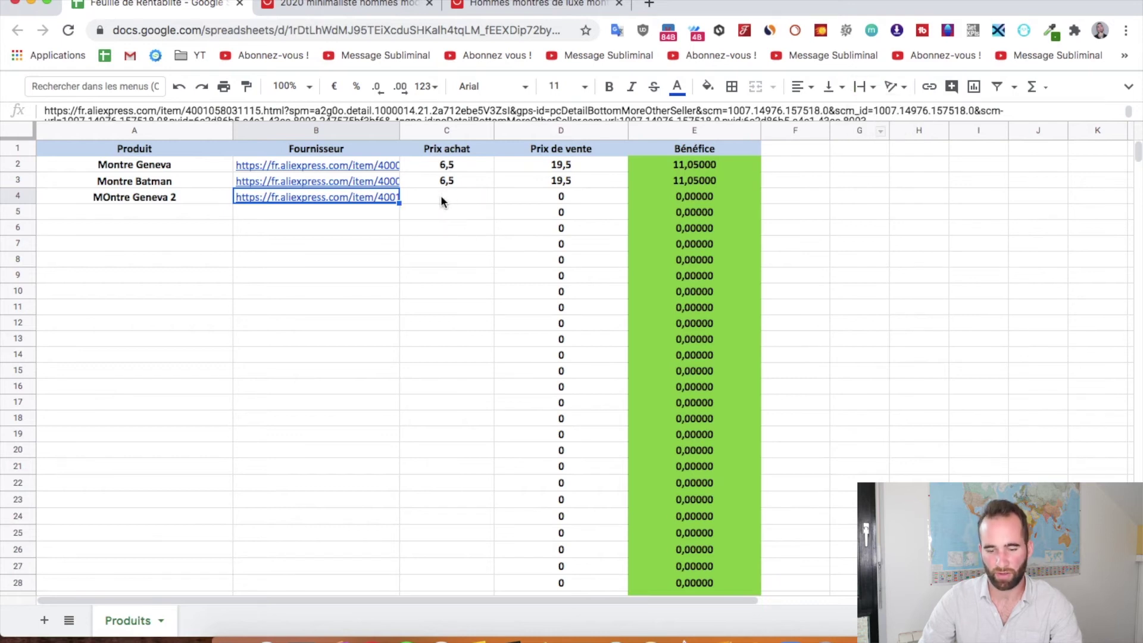
{"action": "left_click", "coordinate": [448, 245]}
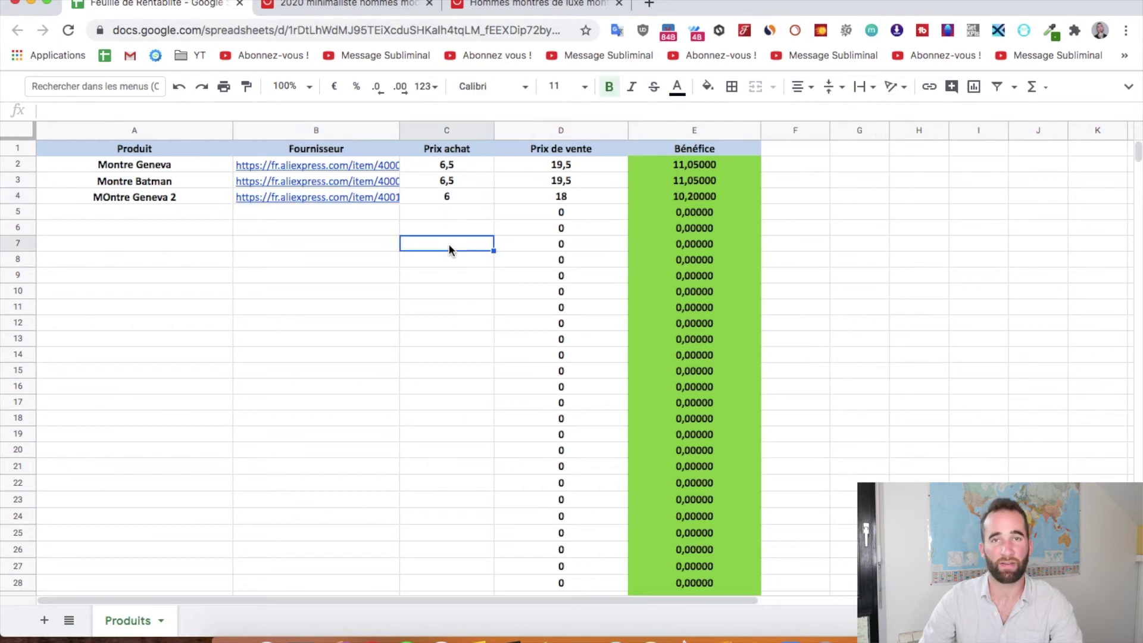
- Replace the selling price formula for MOntre Geneva 2 in D4 with 19,5
{"action": "left_click", "coordinate": [569, 201]}
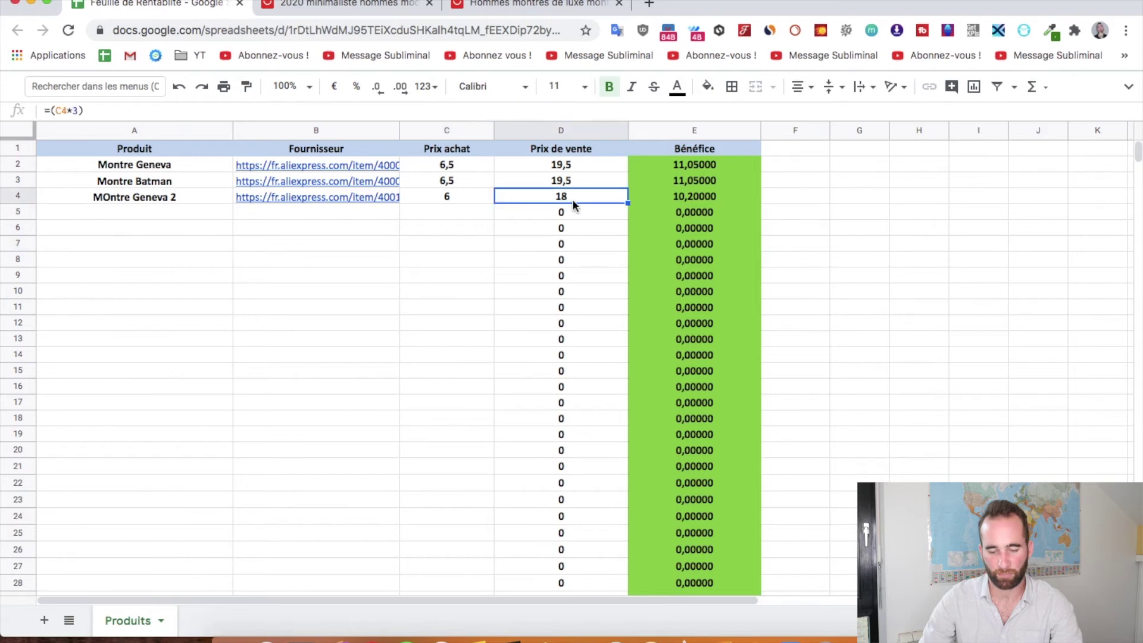
{"action": "type", "text": "9"}
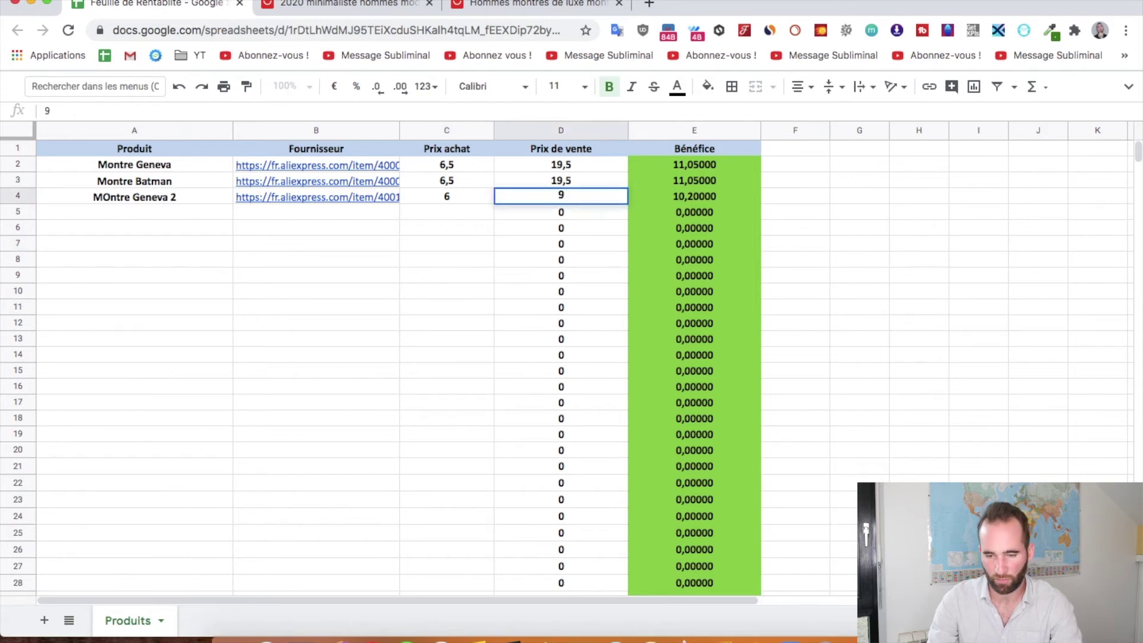
{"action": "key", "text": "BackSpace"}
{"action": "type", "text": "19,5"}
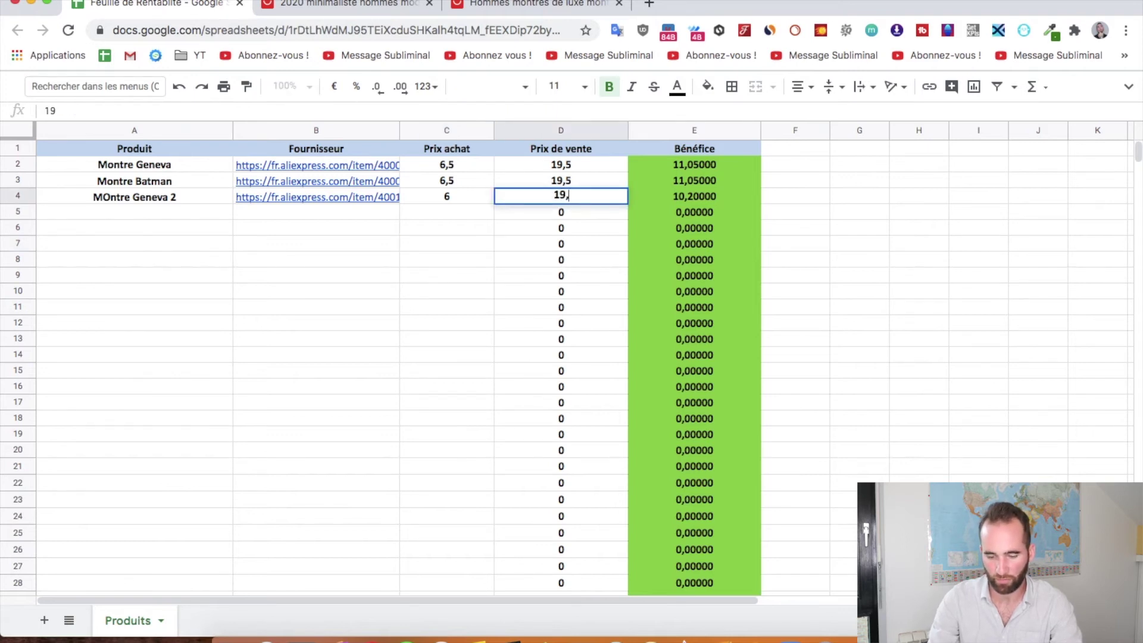
{"action": "left_click", "coordinate": [929, 262]}
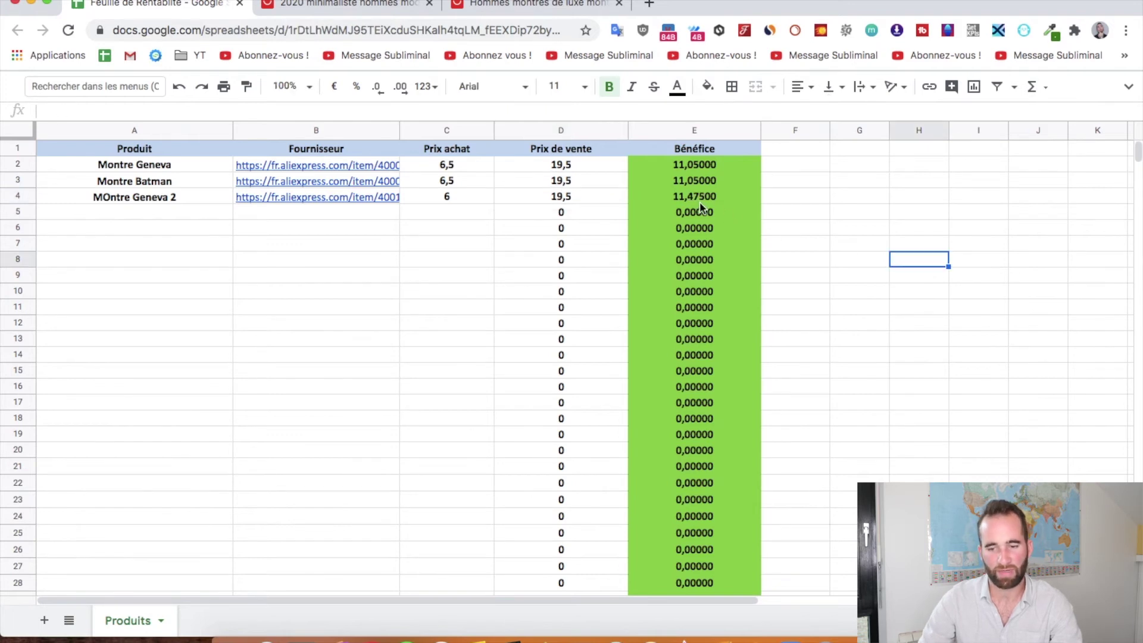
{"action": "left_click", "coordinate": [471, 219]}
{"action": "key", "text": "Right"}
{"action": "key", "text": "Down"}
{"action": "key", "text": "Down"}
{"action": "key", "text": "Down"}
{"action": "key", "text": "Down"}
{"action": "key", "text": "Down"}
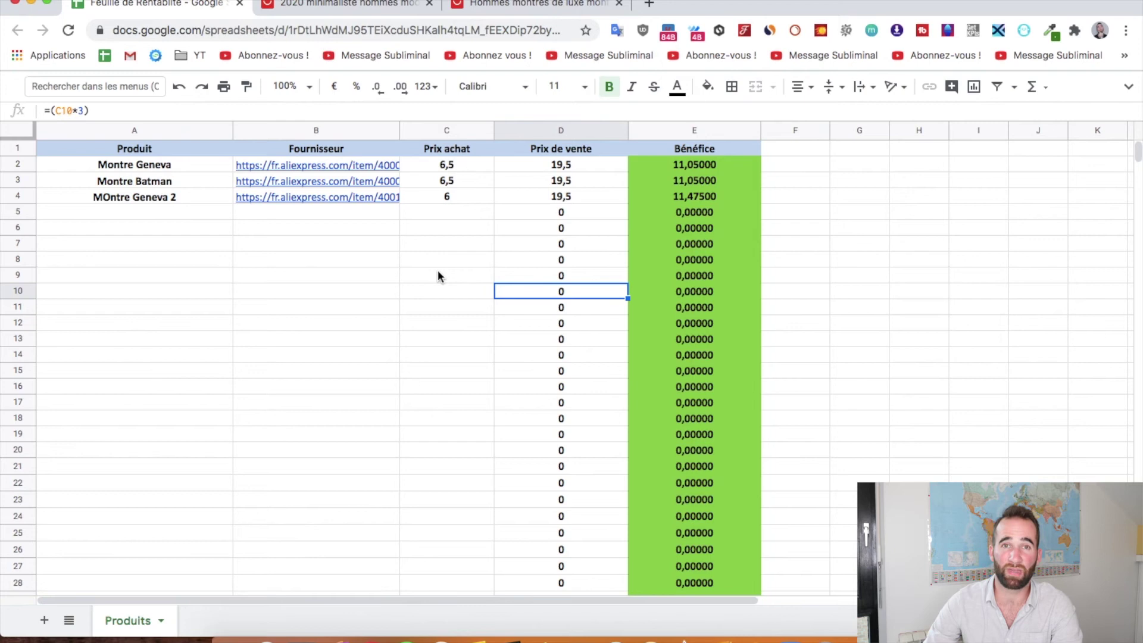
{"action": "left_click", "coordinate": [448, 244]}
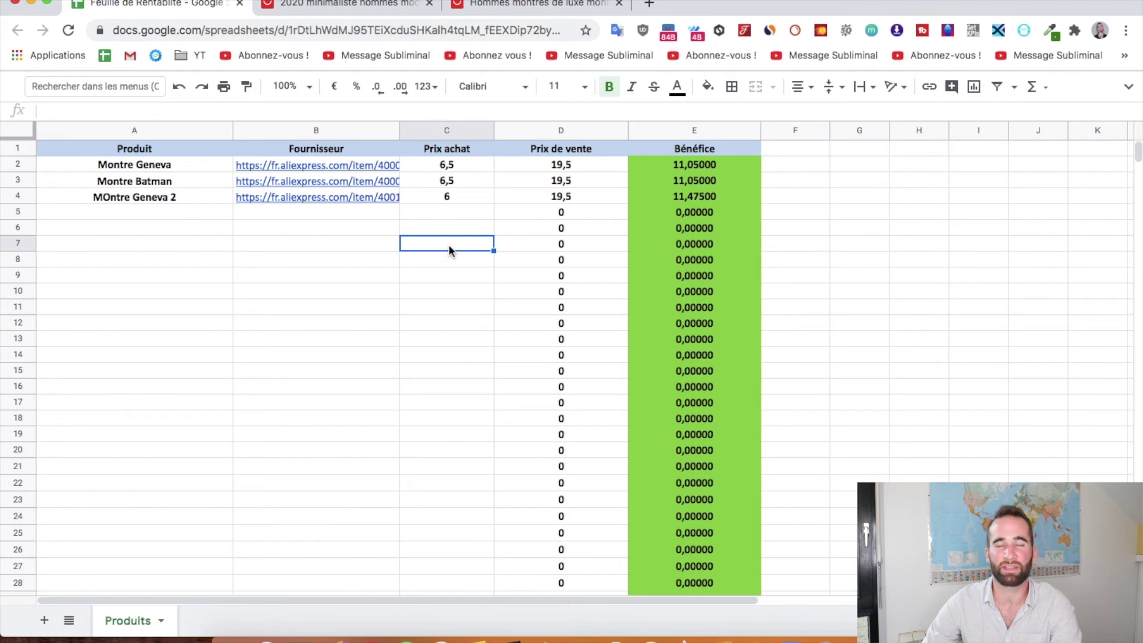
{"action": "key", "text": "Down"}
{"action": "key", "text": "Down"}
{"action": "key", "text": "Down"}
{"action": "key", "text": "Down"}
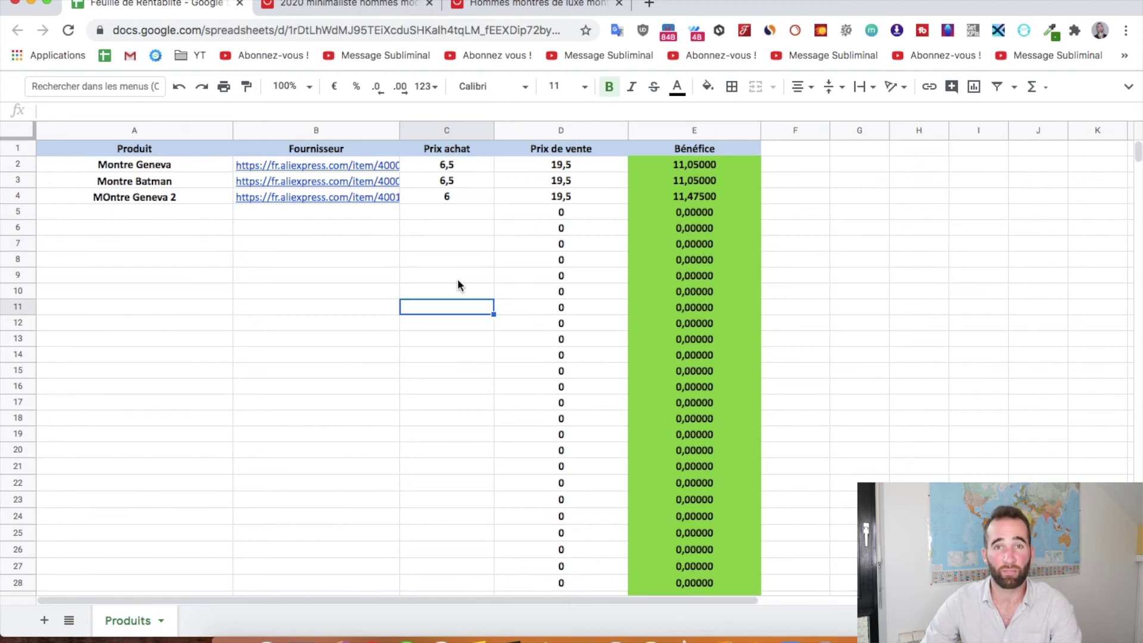
- Contact the seller from the Official- Watches Store listing and send "Hello," in the conversation
{"action": "key", "text": "ctrl+Tab"}
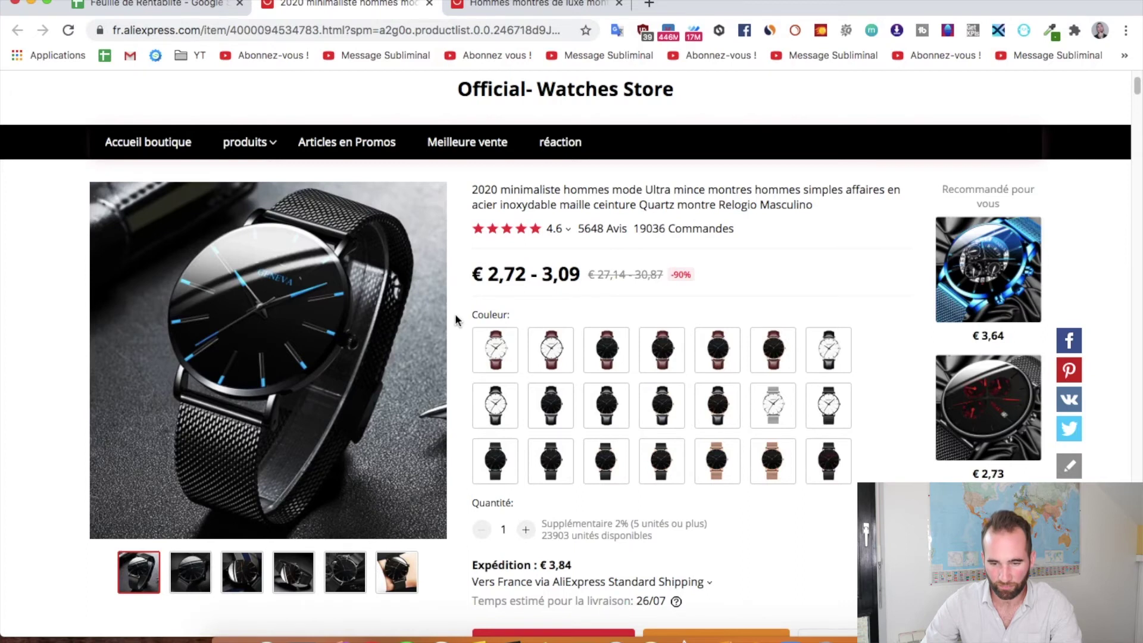
{"action": "scroll", "coordinate": [461, 312], "scroll_direction": "down", "scroll_amount": 7}
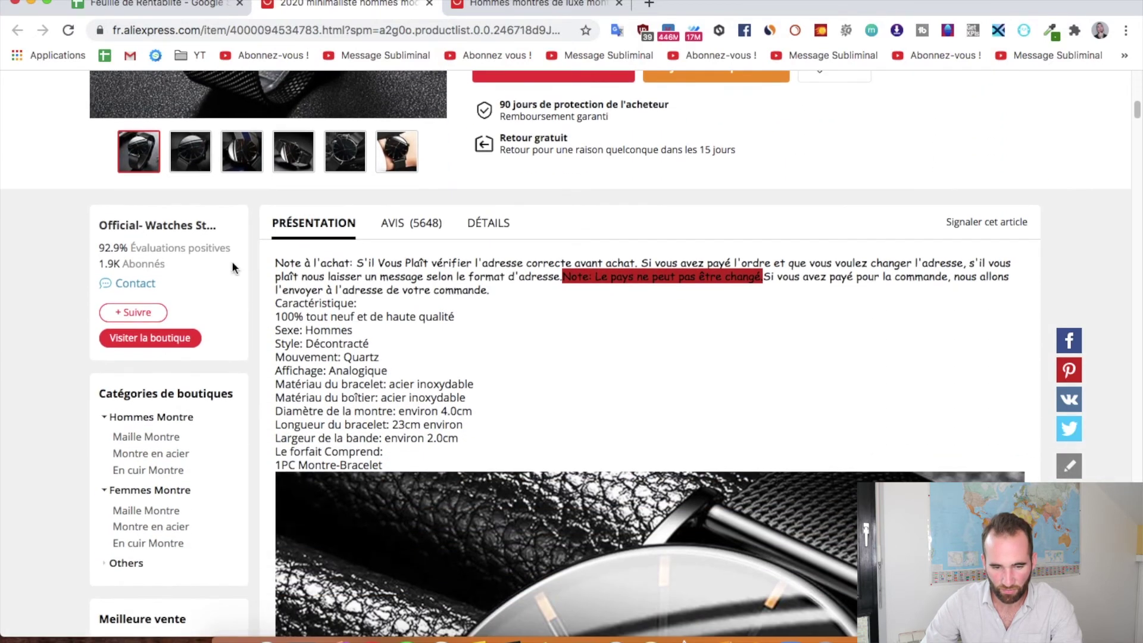
{"action": "left_click", "coordinate": [124, 292]}
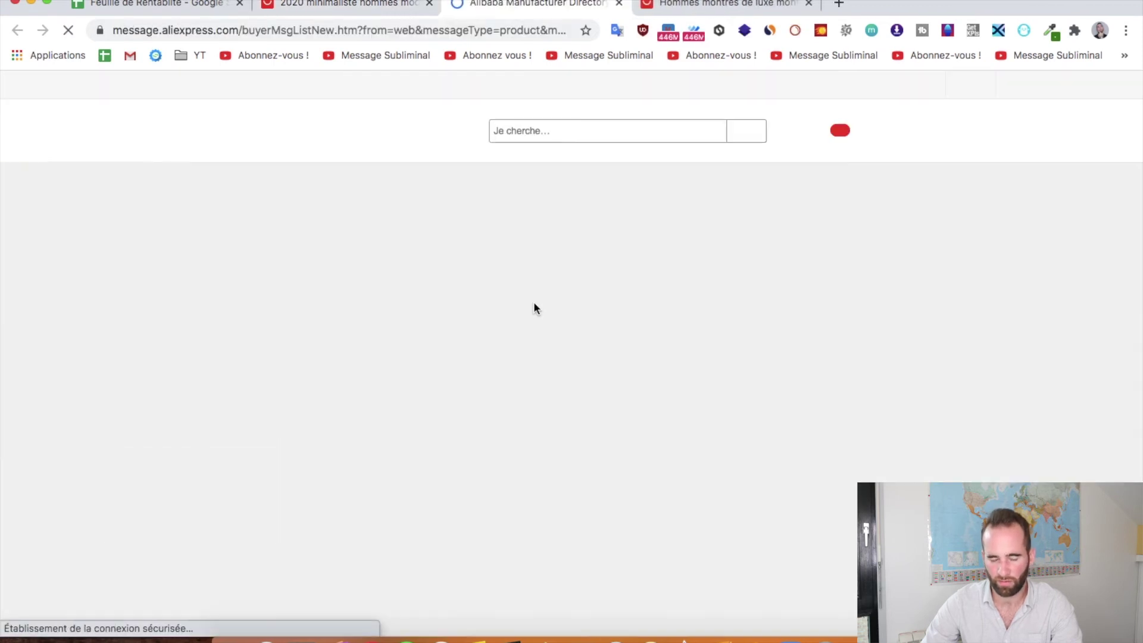
{"action": "scroll", "coordinate": [534, 309], "scroll_direction": "down", "scroll_amount": 3}
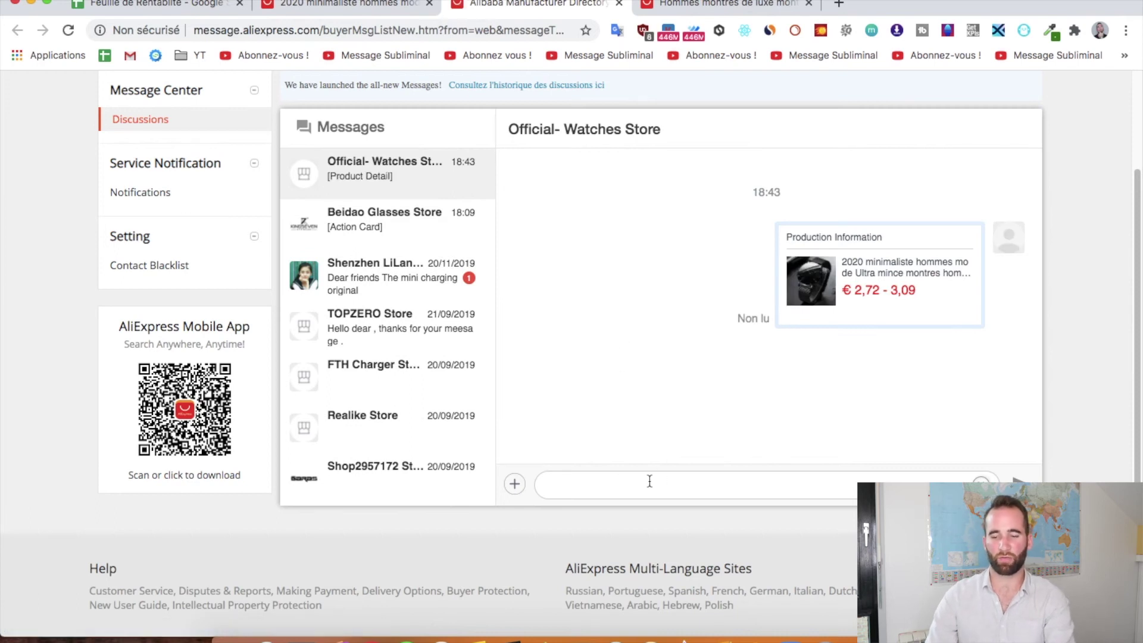
{"action": "type", "text": "Hello,"}
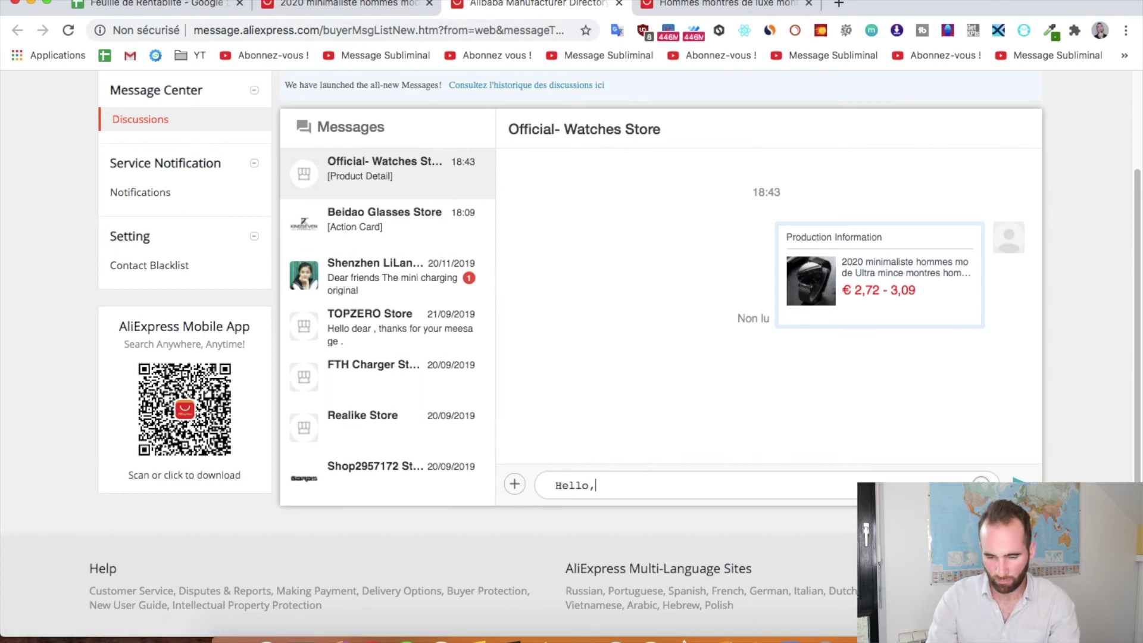
{"action": "key", "text": "Return"}
- Start a second message to Official- Watches Store with "I would like to seel your product on my website,"
{"action": "type", "text": "I would like"}
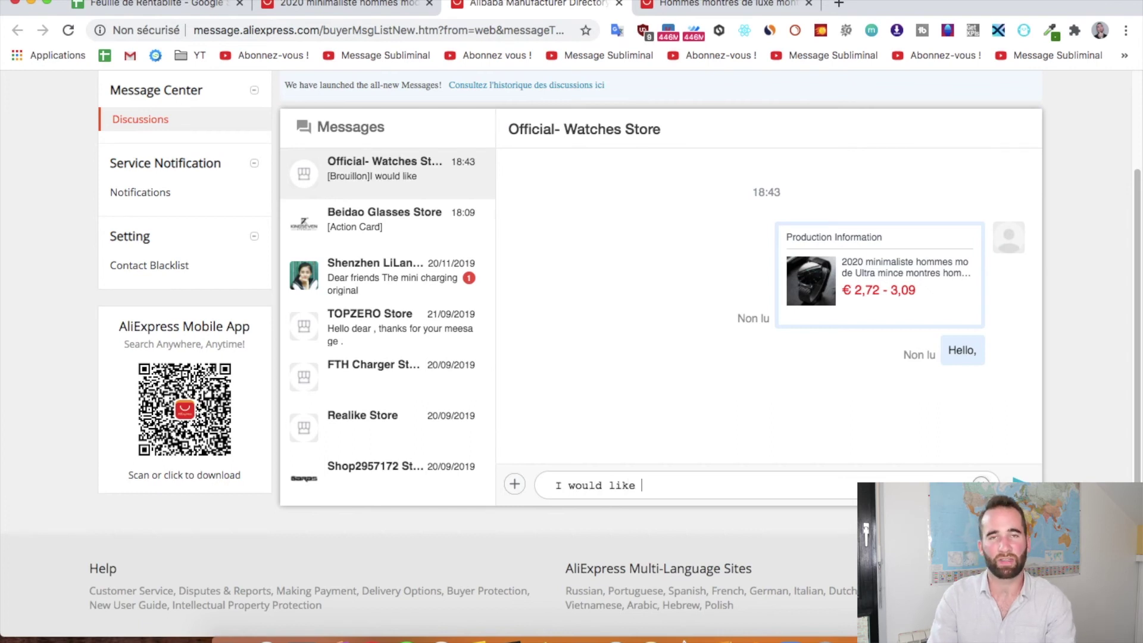
{"action": "type", "text": " to seel your priduct"}
{"action": "key", "text": "BackSpace"}
{"action": "key", "text": "BackSpace"}
{"action": "key", "text": "BackSpace"}
{"action": "key", "text": "BackSpace"}
{"action": "key", "text": "BackSpace"}
{"action": "type", "text": "oduct on my website,"}
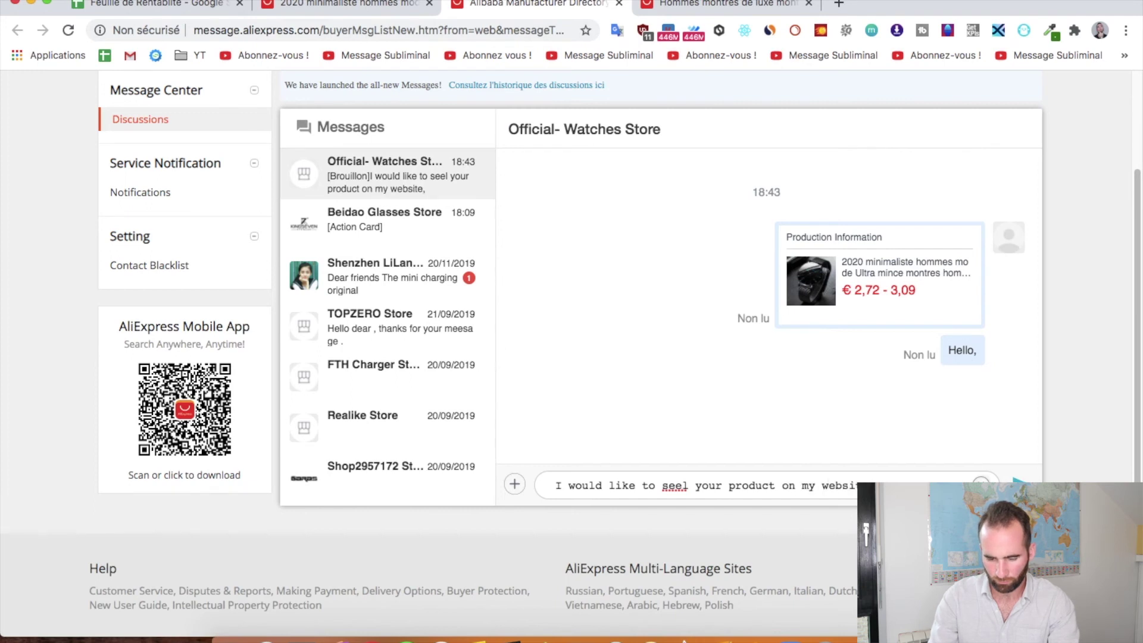
- Continue the draft message with "I really like this watch, is it possible to have a discount if we have a high amount of"
{"action": "type", "text": " I want"}
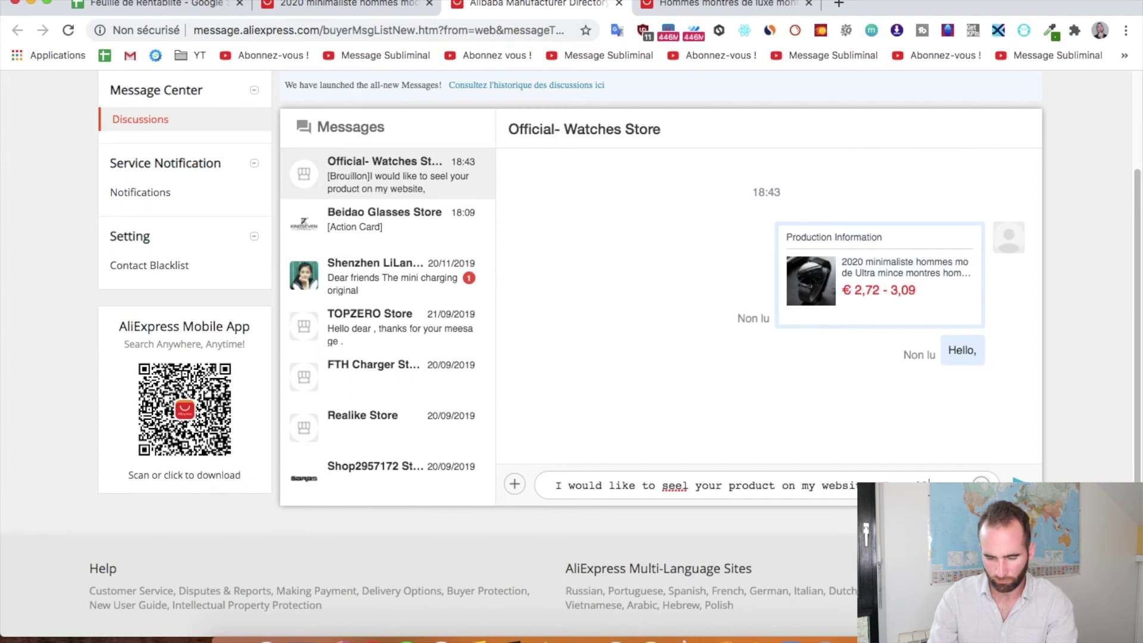
{"action": "type", "text": "this watch, "}
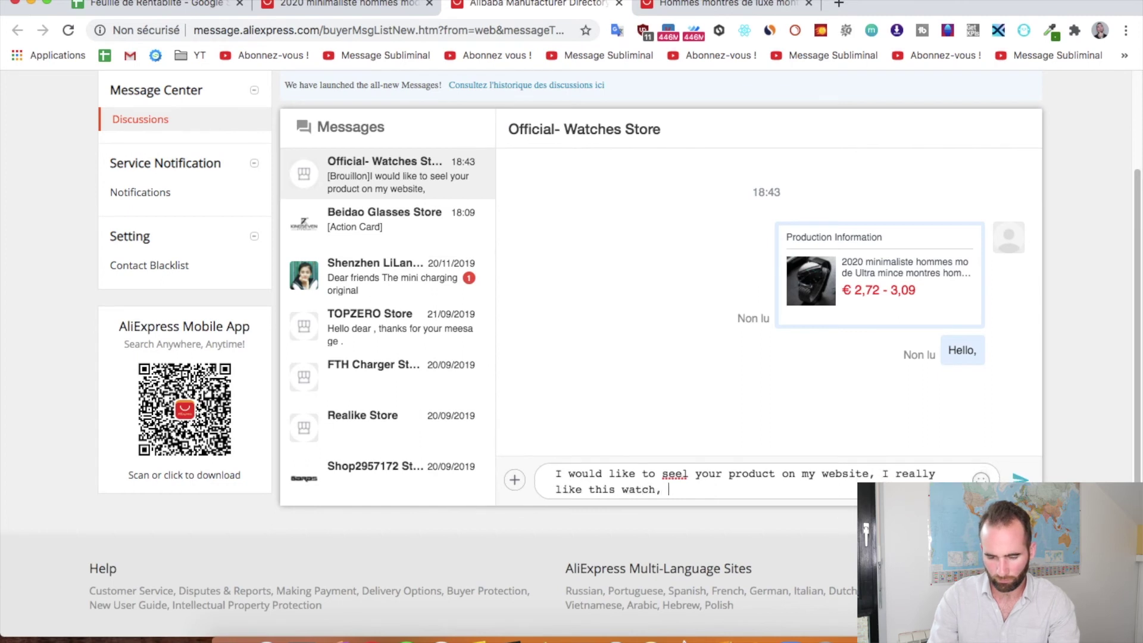
{"action": "type", "text": "is it possible "}
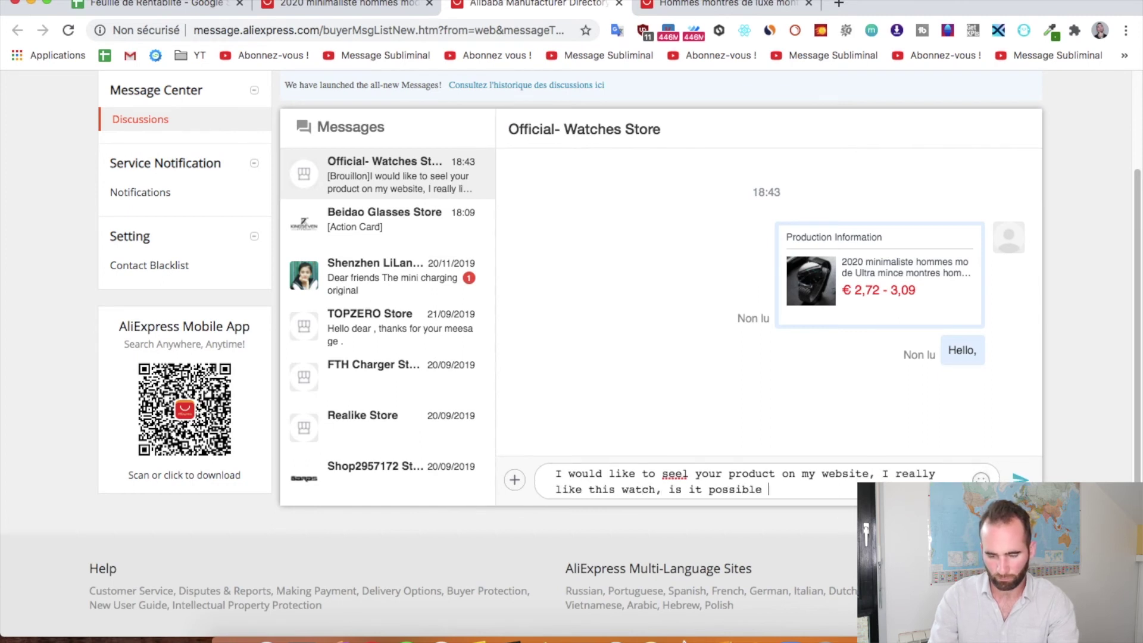
{"action": "type", "text": "to have a dis"}
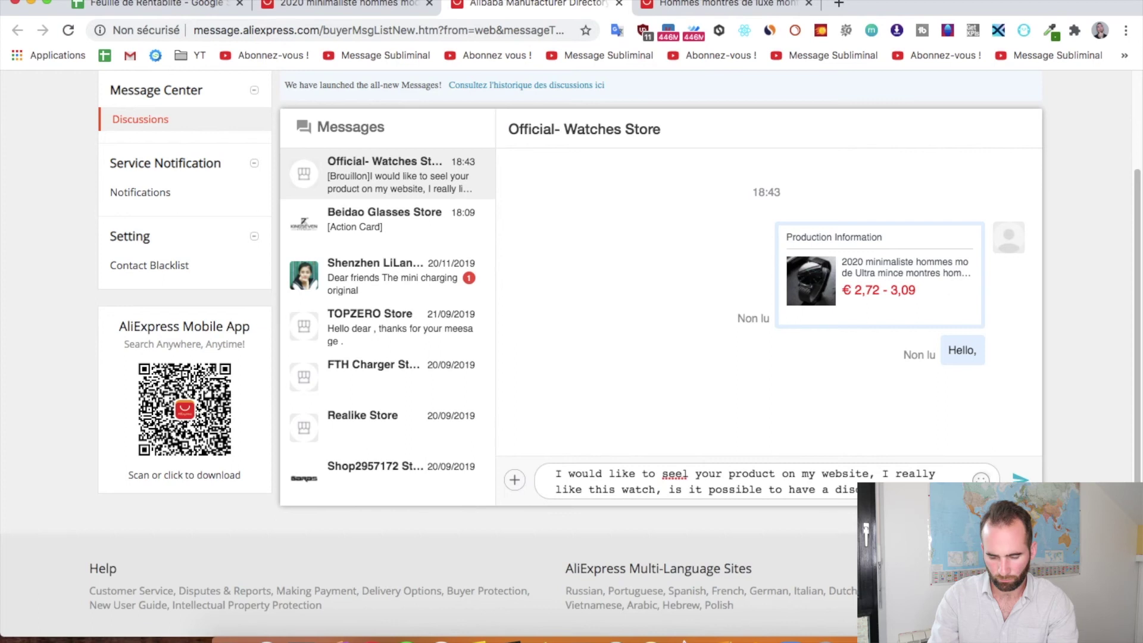
{"action": "type", "text": "count if we have a high amoun"}
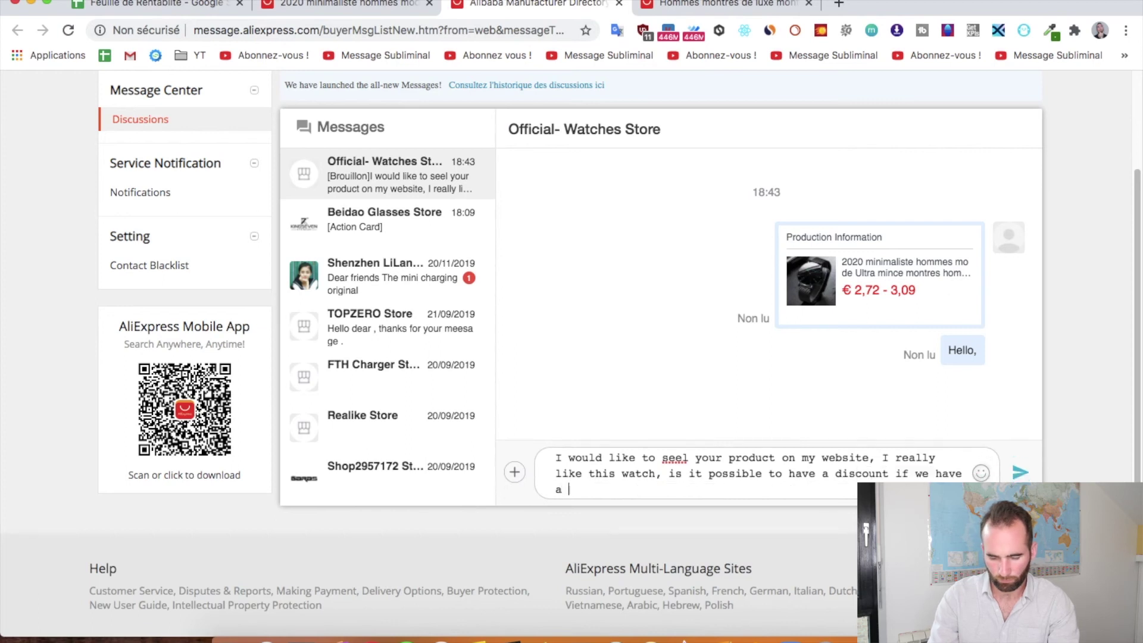
{"action": "type", "text": "t of "}
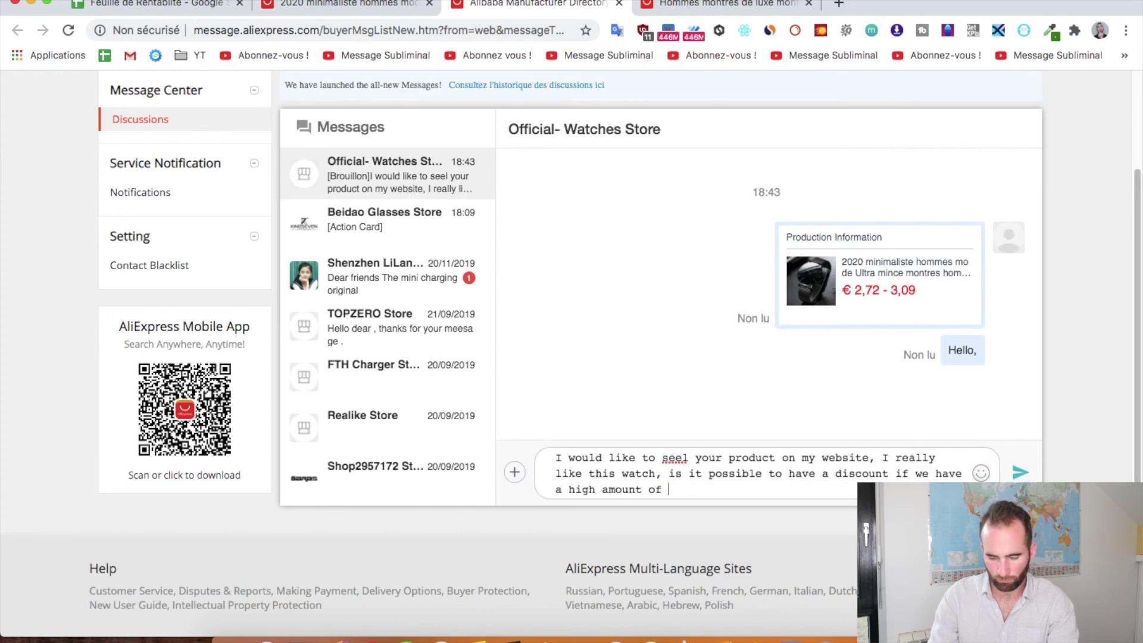
- Finish the message with "sales, and what about the delivery time, do you have shorter delays ?" and send it
{"action": "type", "text": "sales, and wha"}
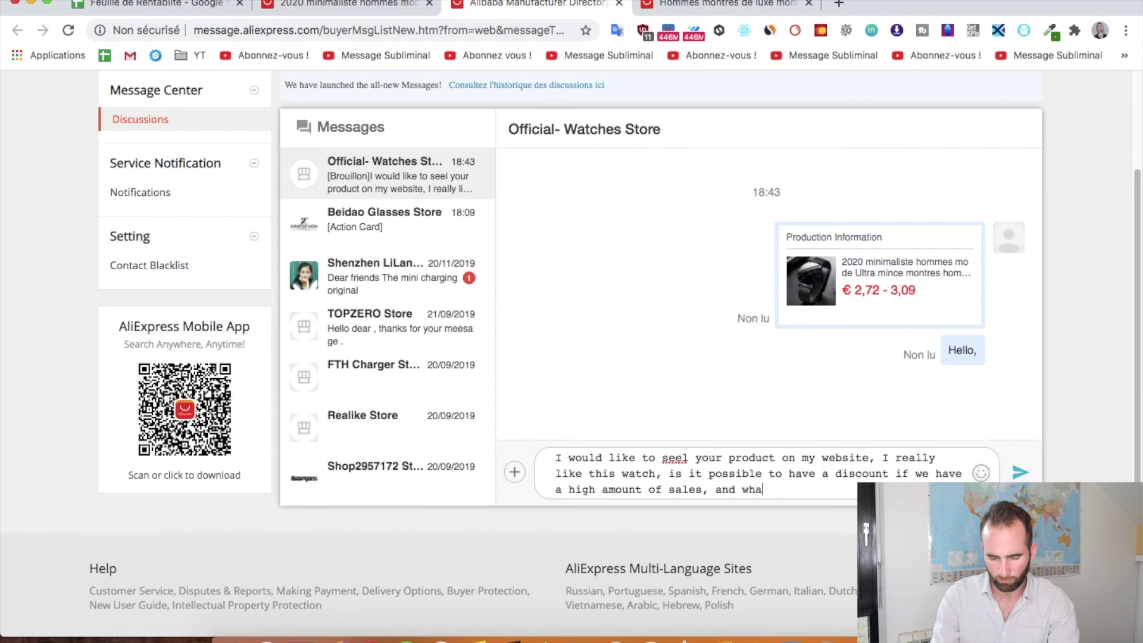
{"action": "type", "text": "t about the de"}
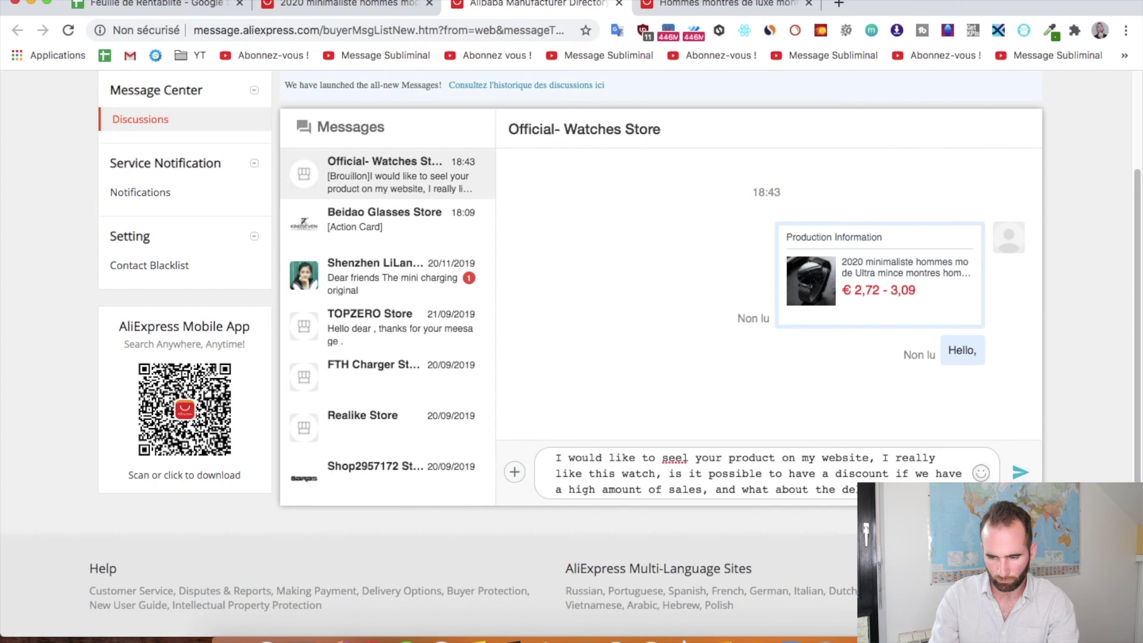
{"action": "type", "text": " do you have "}
{"action": "type", "text": "shorter dela"}
{"action": "type", "text": "ys ?"}
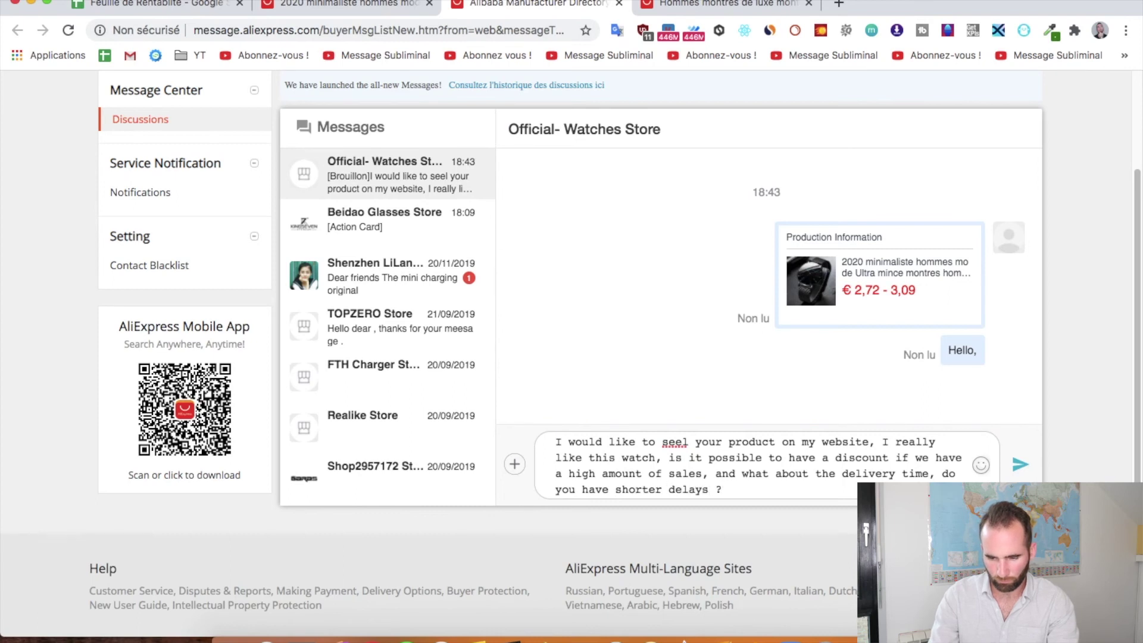
{"action": "key", "text": "Return"}
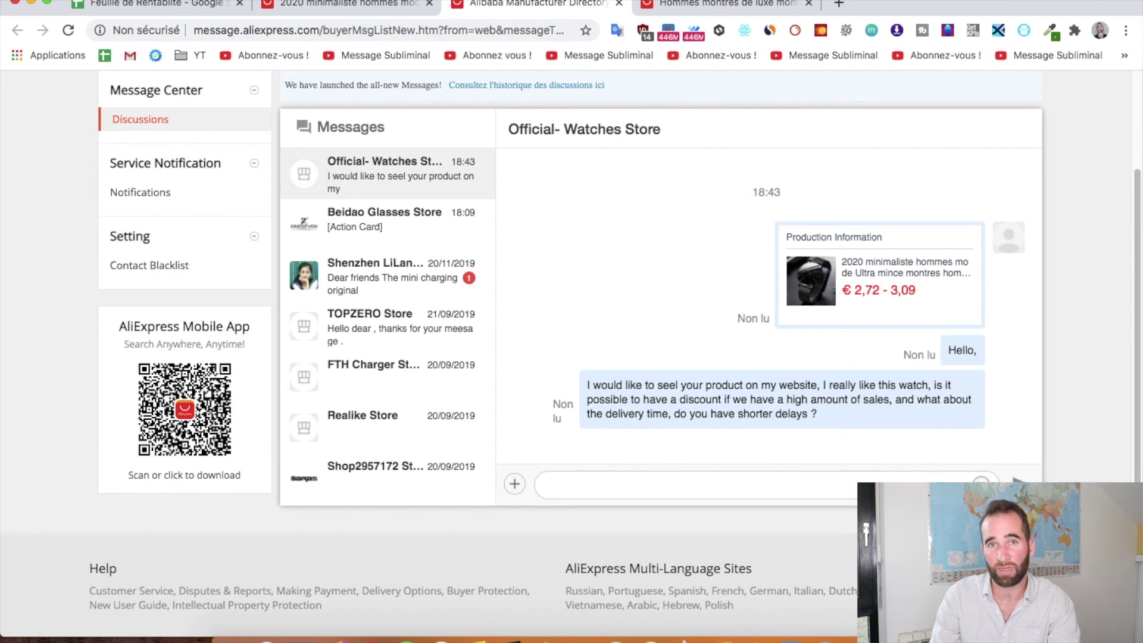
- Copy the sent discount and delivery message and go to the seller contact details on the BY Watches Store listing
{"action": "triple_click", "coordinate": [679, 393]}
{"action": "key", "text": "ctrl+Tab"}
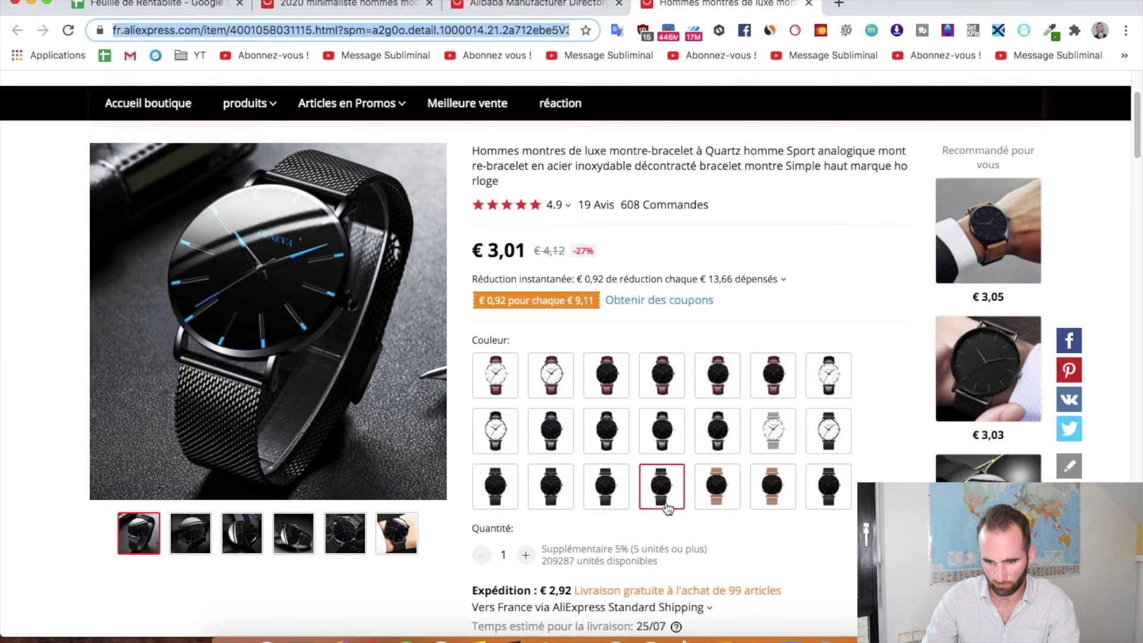
{"action": "scroll", "coordinate": [366, 381], "scroll_direction": "down", "scroll_amount": 5}
{"action": "scroll", "coordinate": [27, 321], "scroll_direction": "down", "scroll_amount": 5}
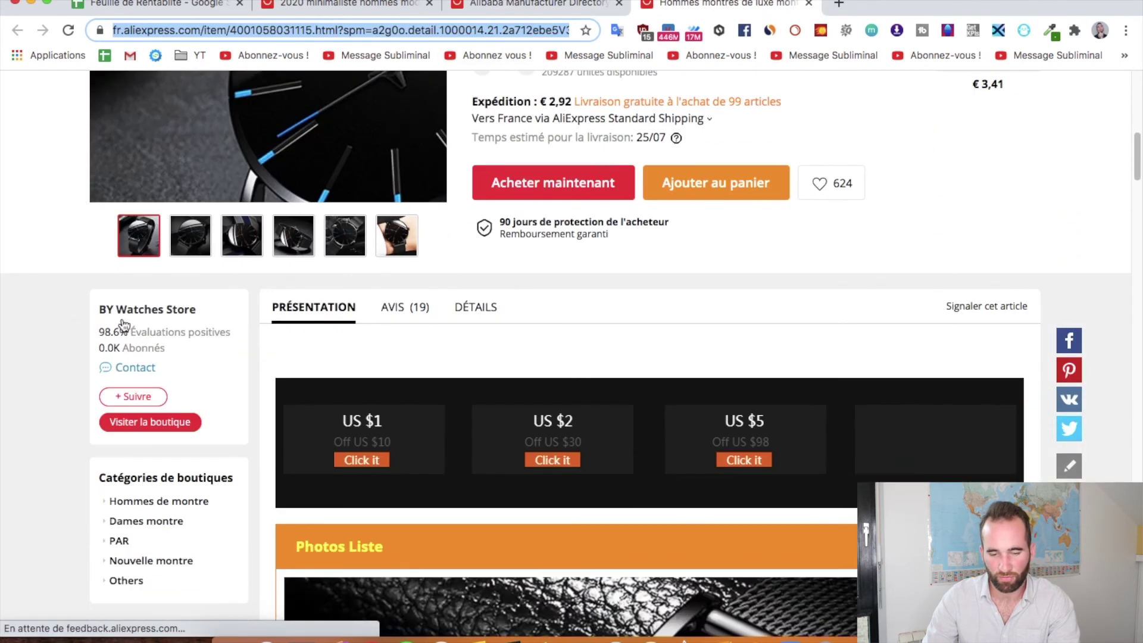